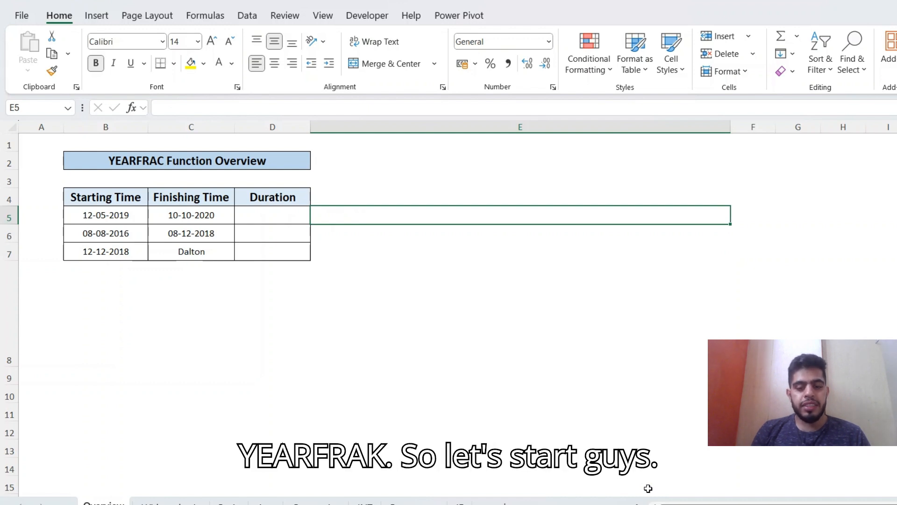
type("=yea")
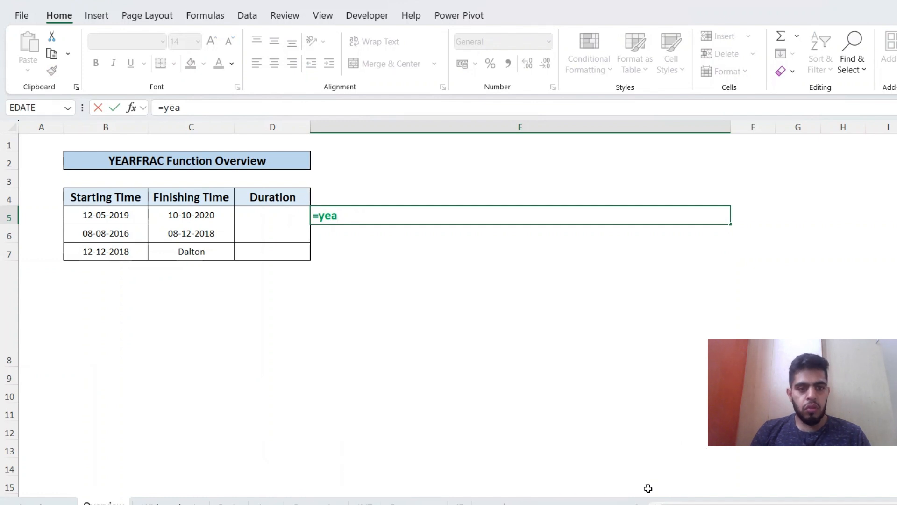
key("Tab")
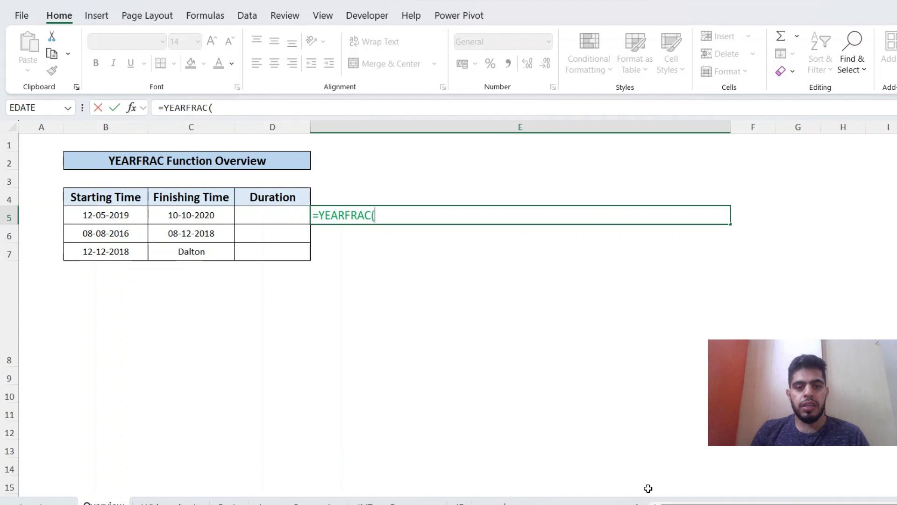
key("Escape")
Enter =YEARFRAC(B5,C5) in D5 to calculate the duration between the first row's starting and finishing times
key("Left")
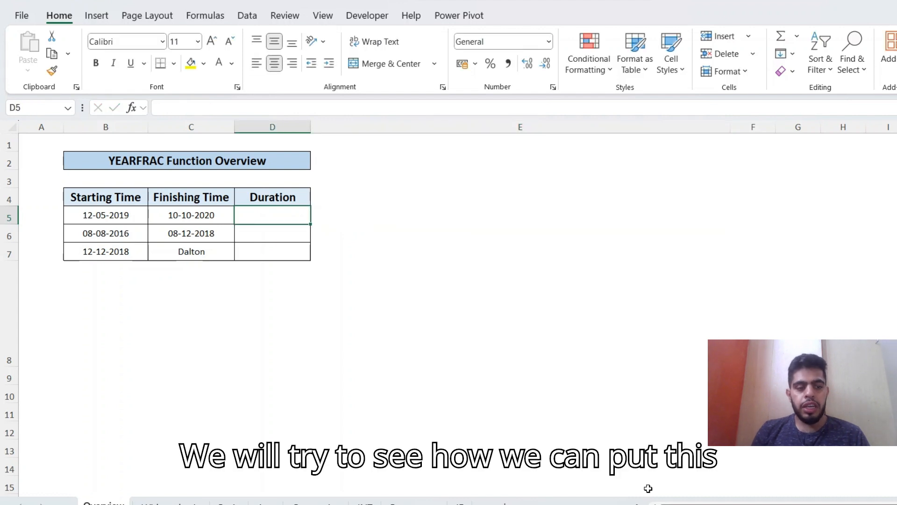
type("=")
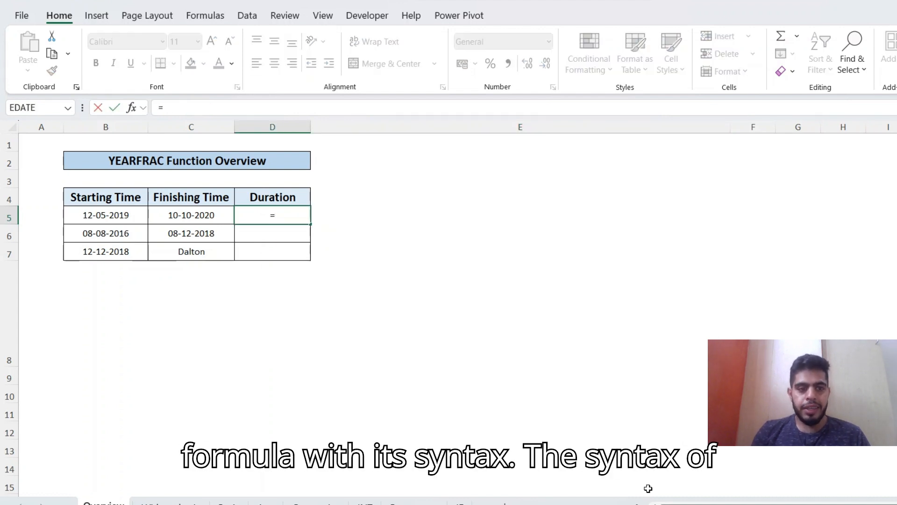
type("ye")
key("Down")
key("Tab")
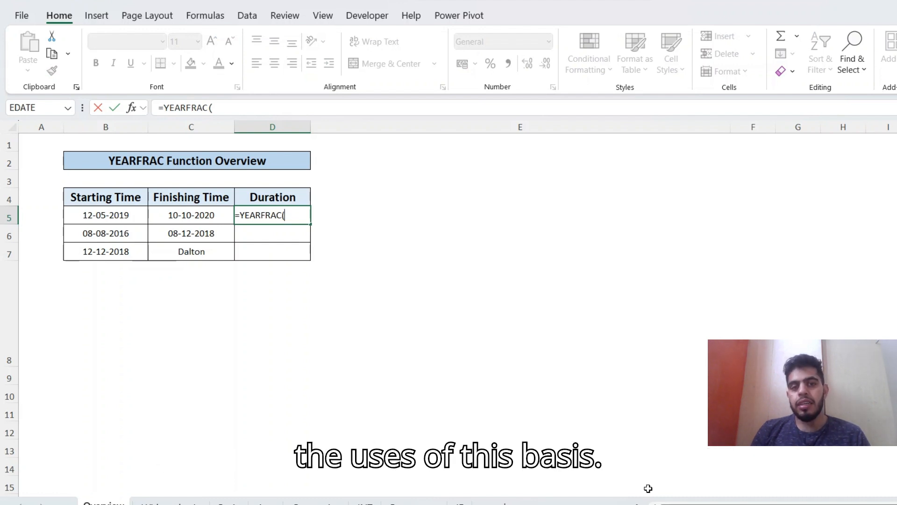
key("Left")
key("Left")
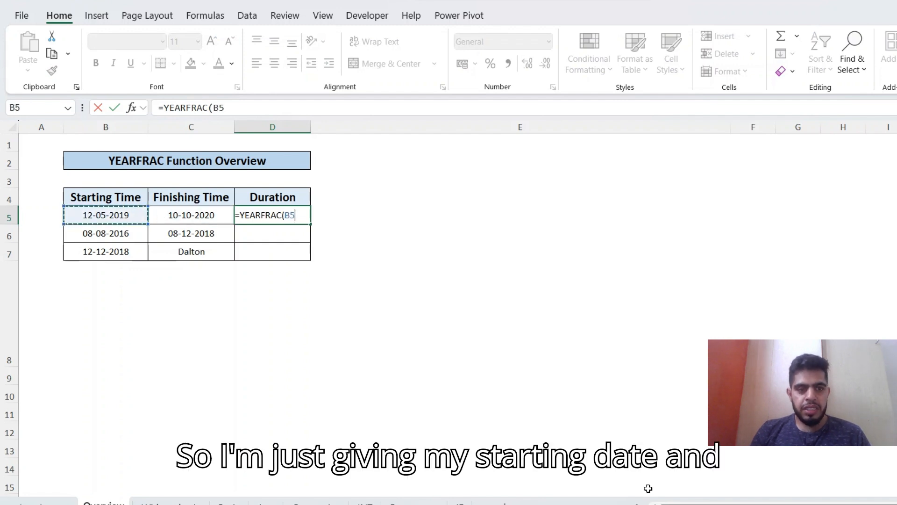
type(",")
key("Left")
key("Return")
key("Up")
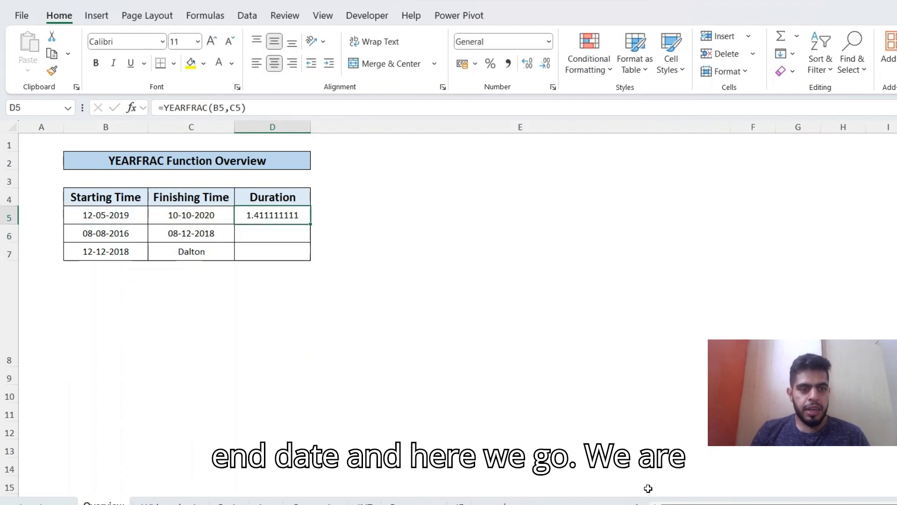
Copy the YEARFRAC formula from D5 down to the remaining Duration cells D6 and D7
key("Down")
key("ctrl+d")
key("Down")
key("ctrl+d")
key("Up")
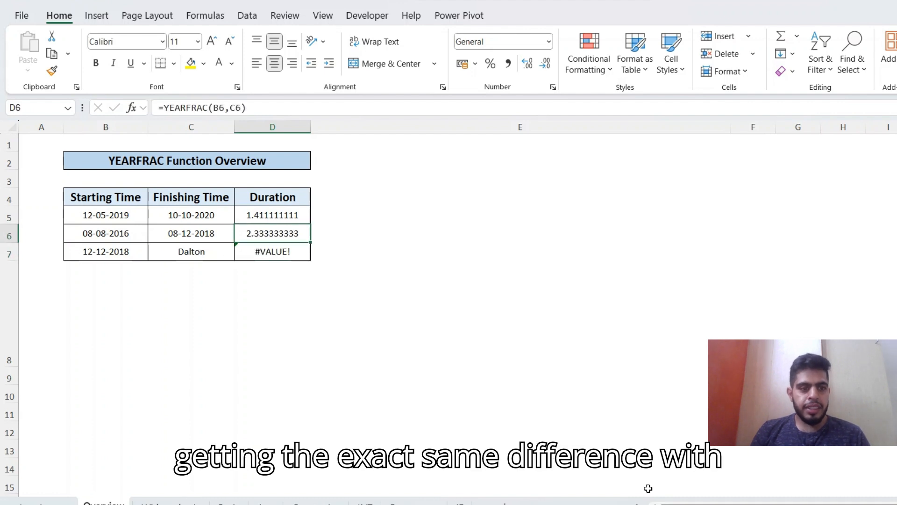
key("Up")
key("Left")
key("Right")
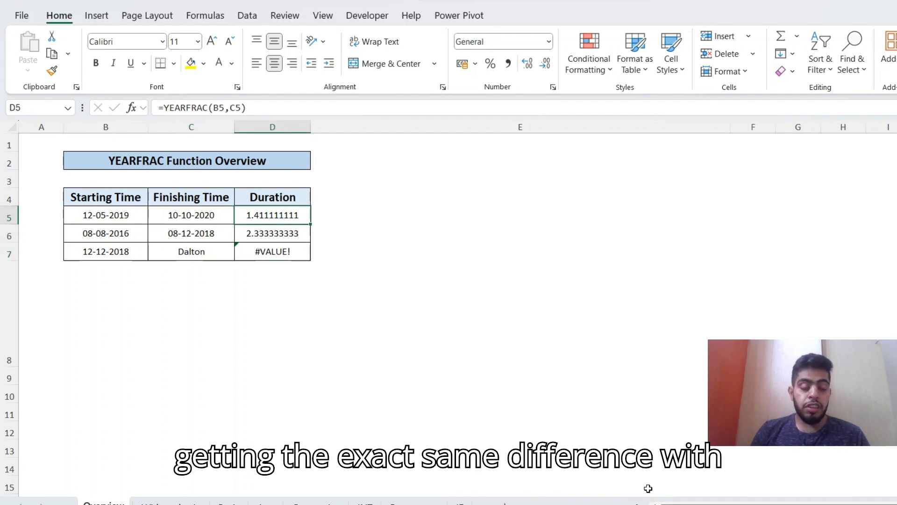
key("Left")
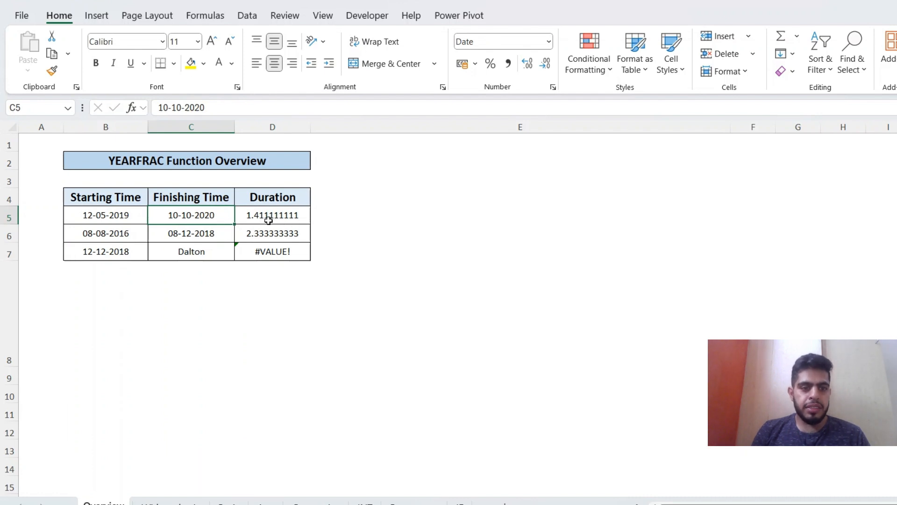
Enter =C5-B5 in E5 to get the number of days between the two dates
left_click(316, 218)
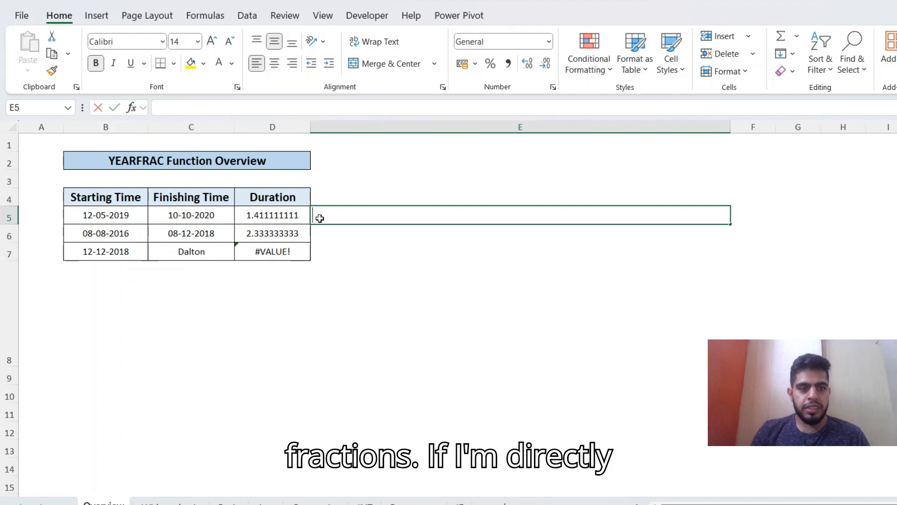
type("=")
key("Left")
key("Left")
type("-")
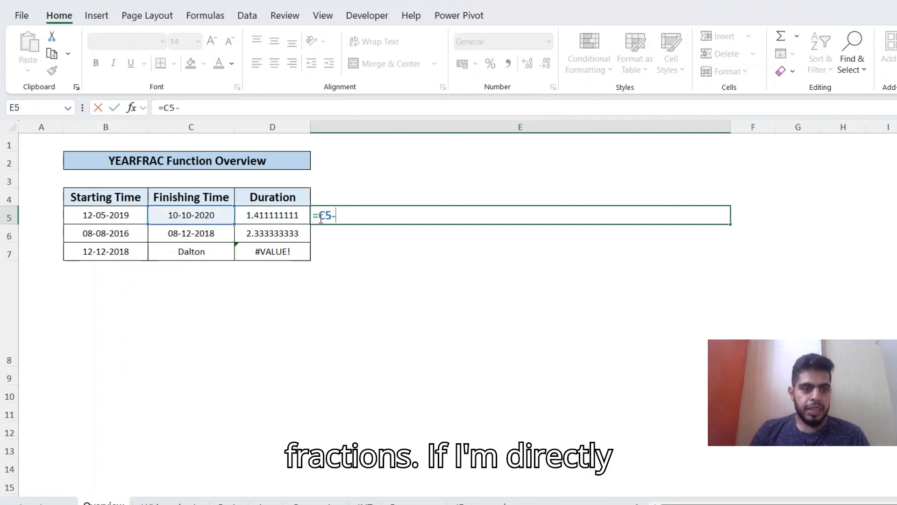
key("Left")
key("Left")
key("Left")
key("Return")
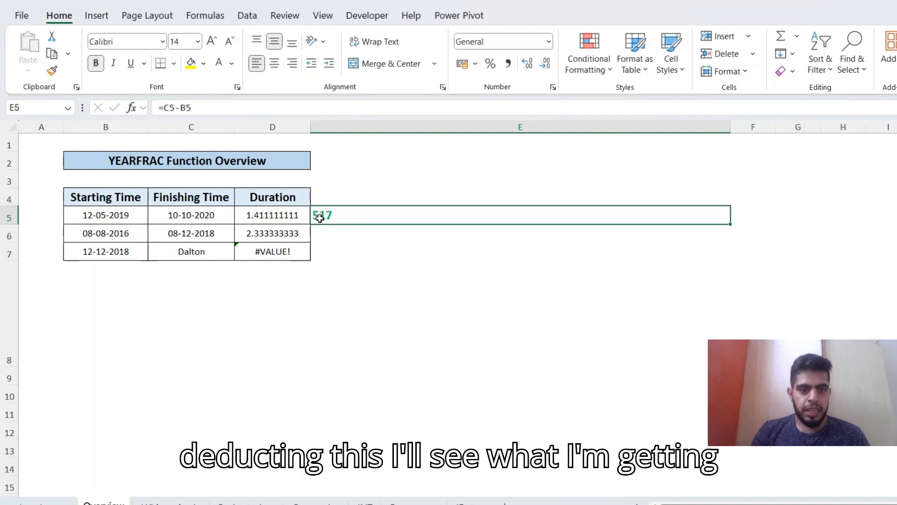
Enter =E5/365 in E6 to convert the day difference into years
type("=")
key("Up")
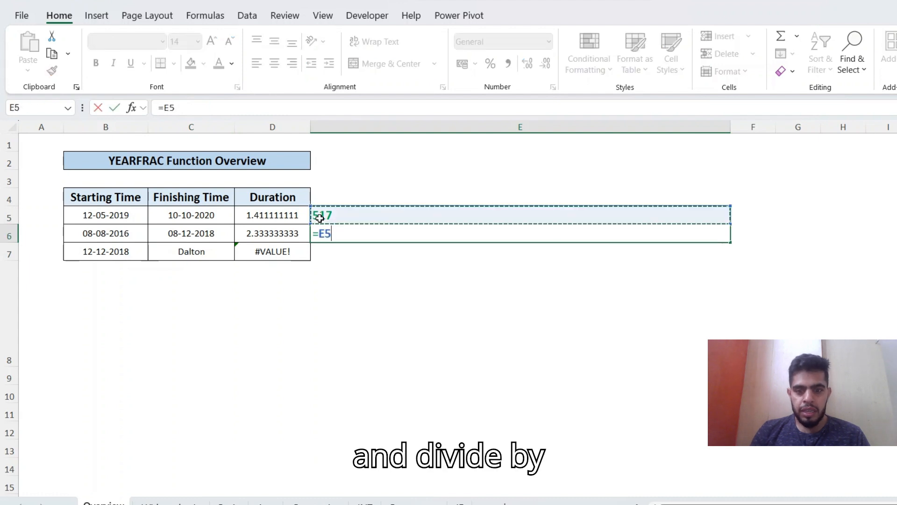
type("/365")
key("Return")
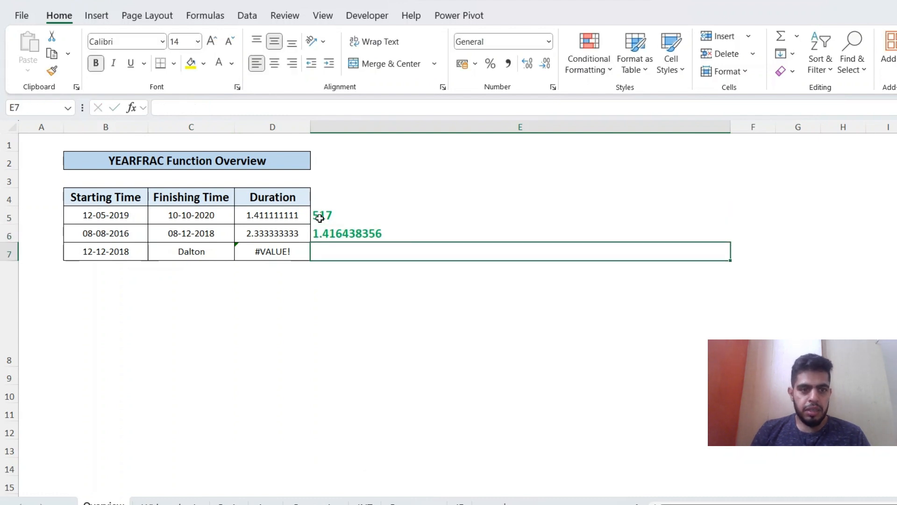
key("Up")
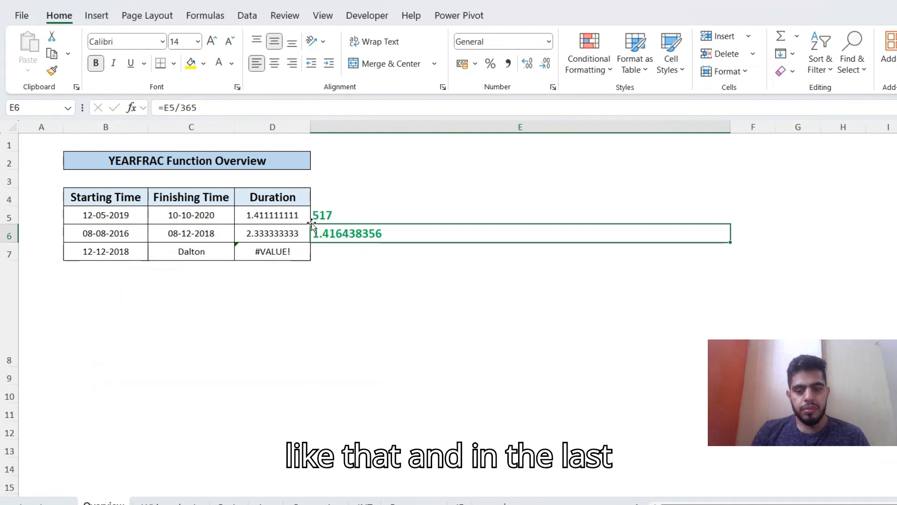
Clear the two check calculations in E5:E6
key("shift+Up")
key("Delete")
key("Down")
key("Left")
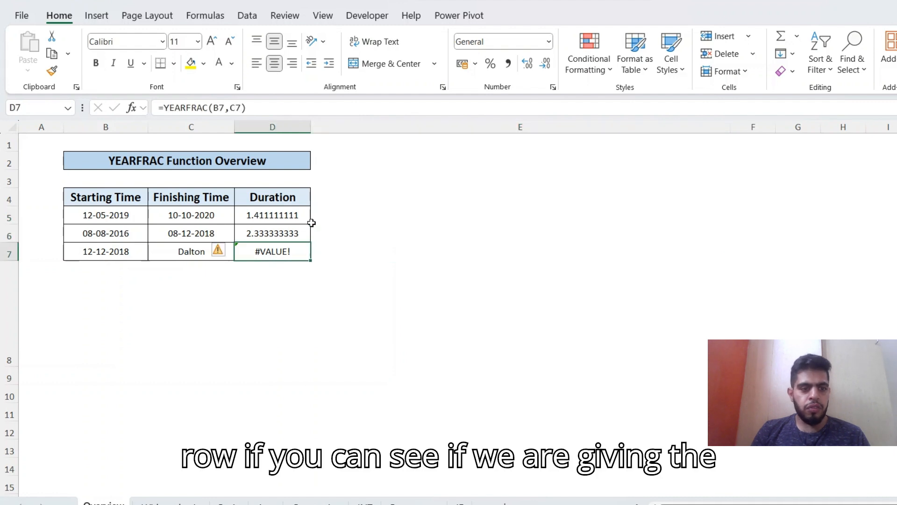
Examine the finishing time in C7 and the Duration formulas in D7 and D5
key("Left")
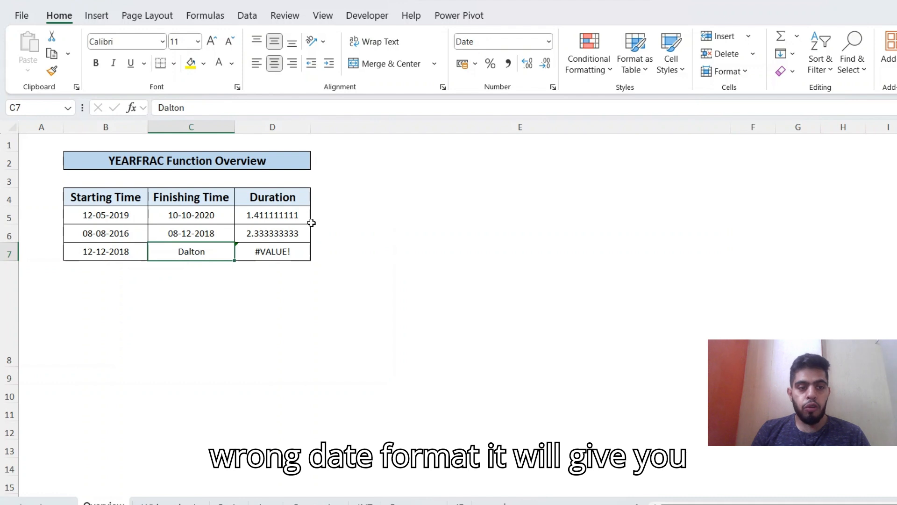
key("Right")
key("F2")
key("Escape")
key("Up")
key("Up")
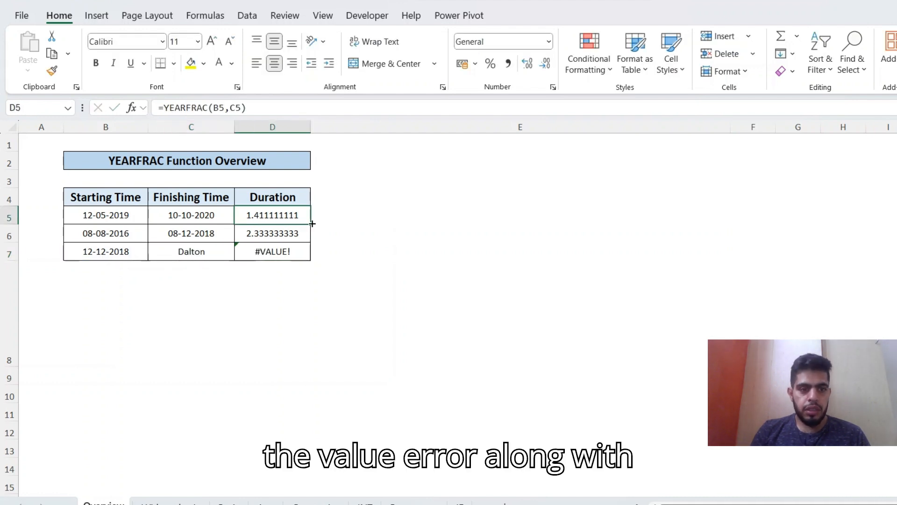
key("F2")
key("Escape")
Replace the formula in D5 with =YEARFRAC(C5,B5), giving the finishing date first and the starting date second
type("=yea")
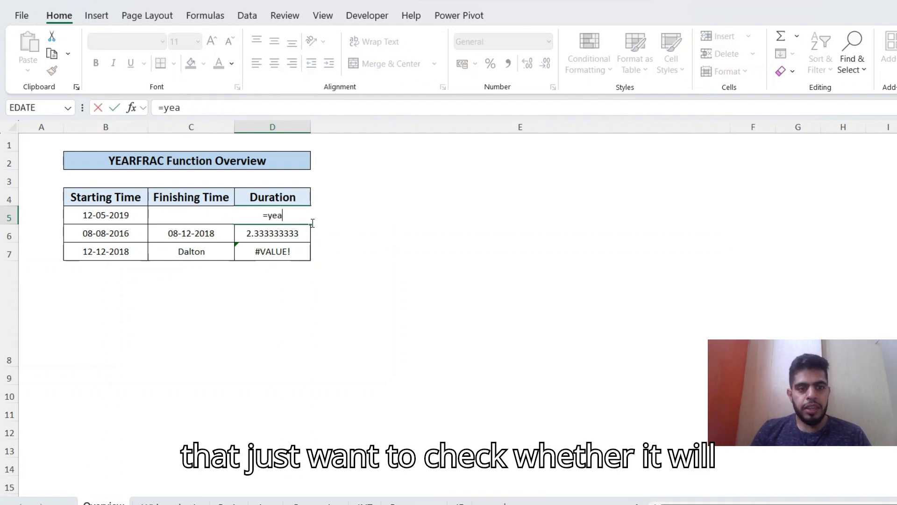
key("Tab")
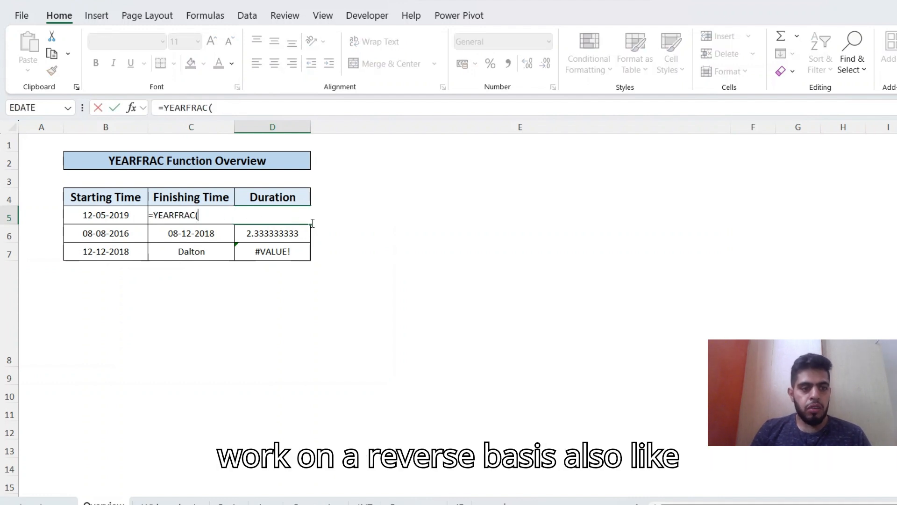
key("Left")
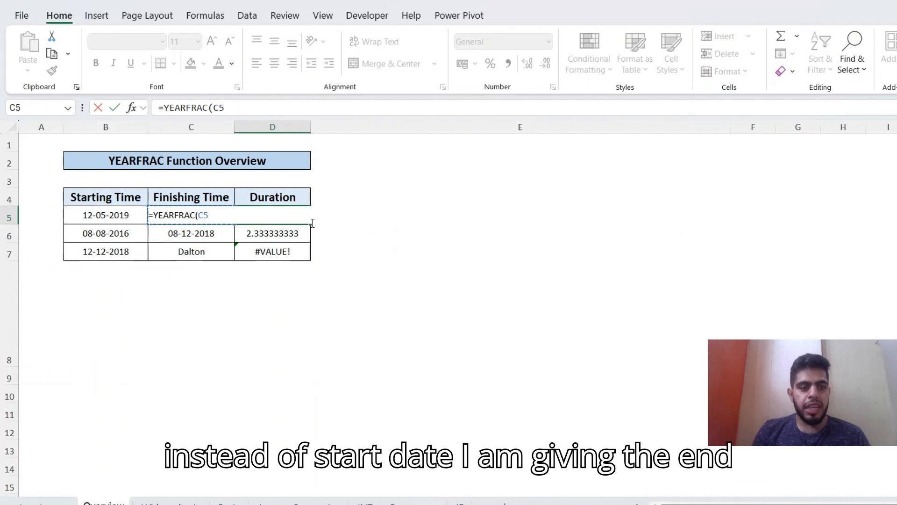
type(",")
key("Left")
key("Left")
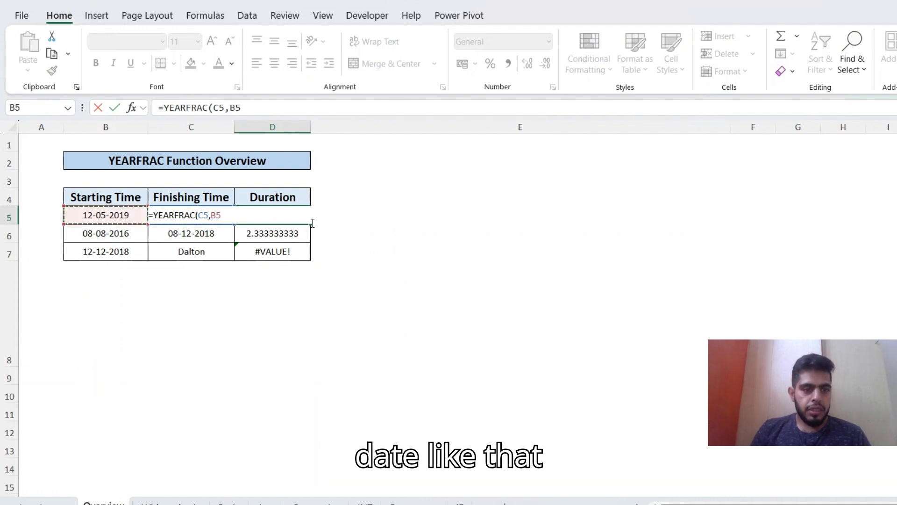
key("Return")
key("Up")
Fill the reversed YEARFRAC formula from D5 down through D7 and review the formula in D5
double_click(313, 224)
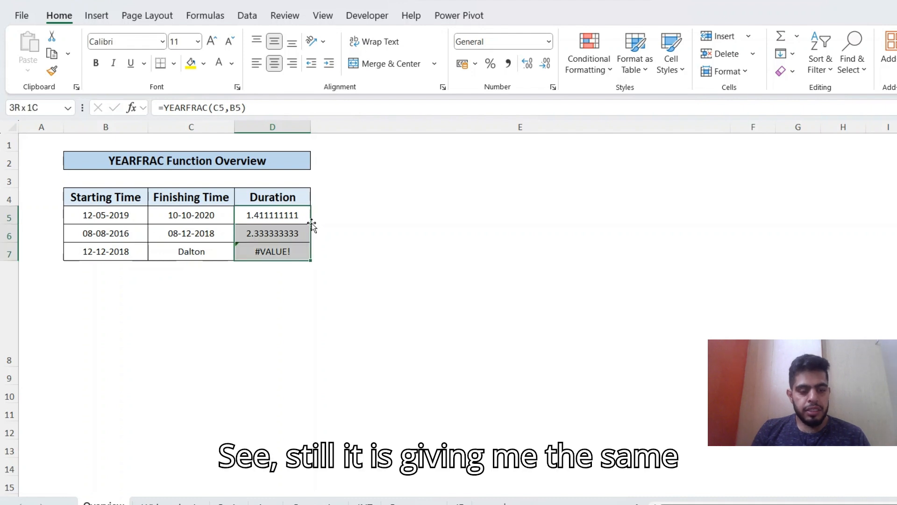
key("ctrl+z")
key("F2")
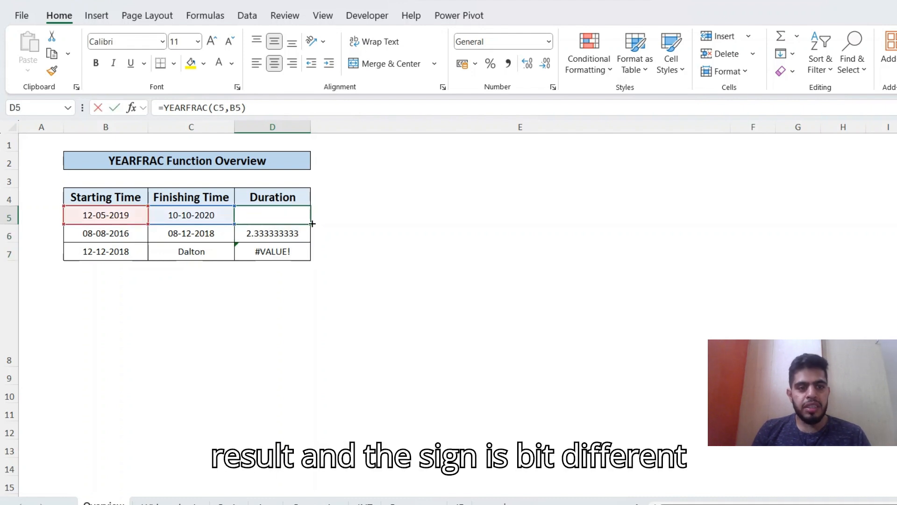
key("Return")
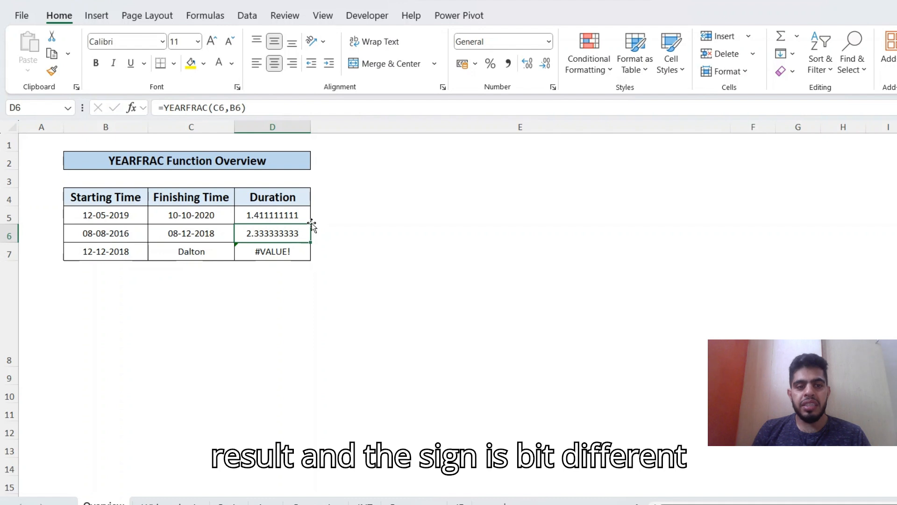
key("Up")
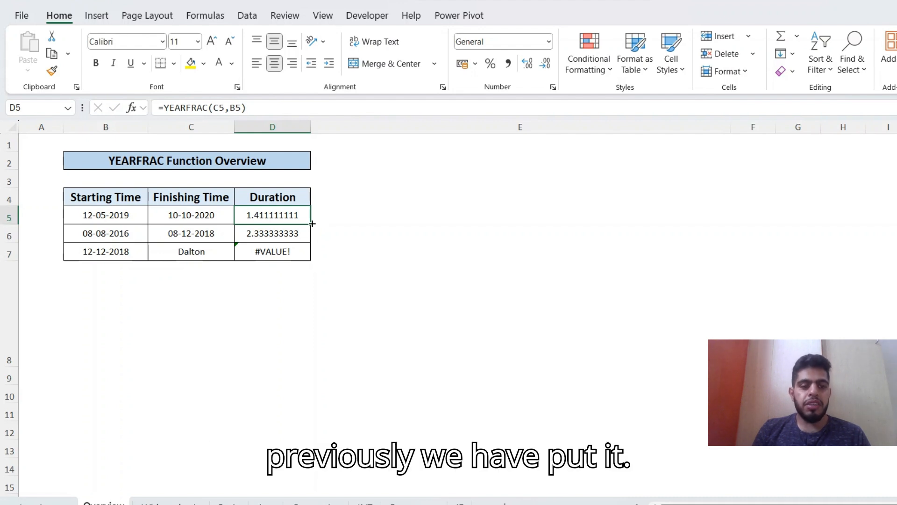
On the Without basis sheet, hide columns I through M that hold the Try Yourself table
key("ctrl+Page_Down")
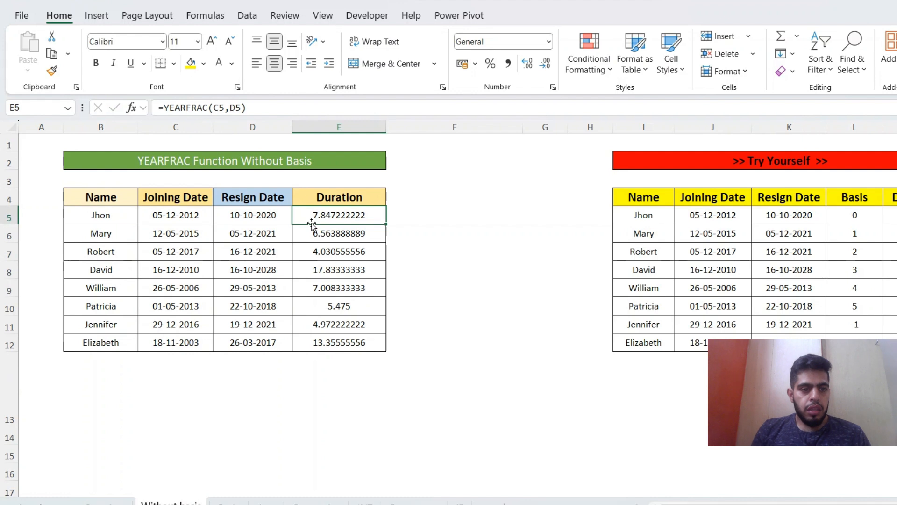
key("Right")
key("Right")
key("Right")
key("Right")
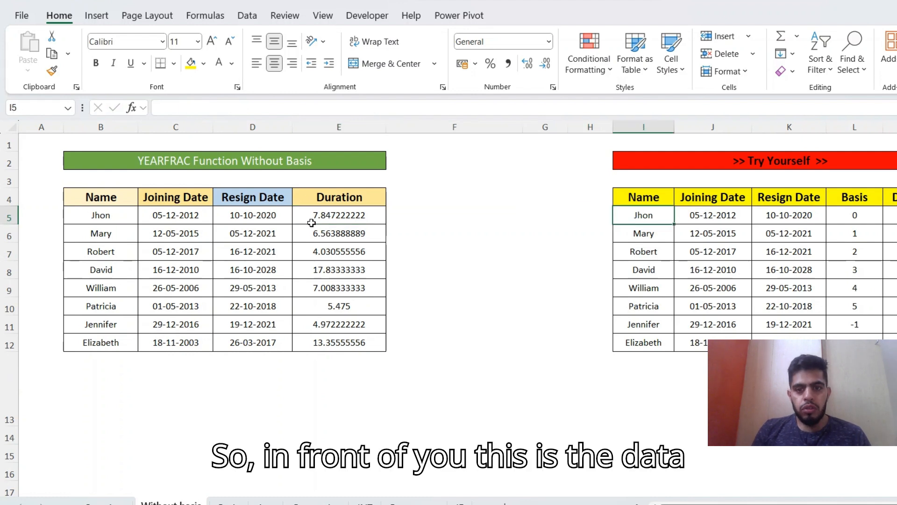
key("ctrl+space")
key("ctrl+0")
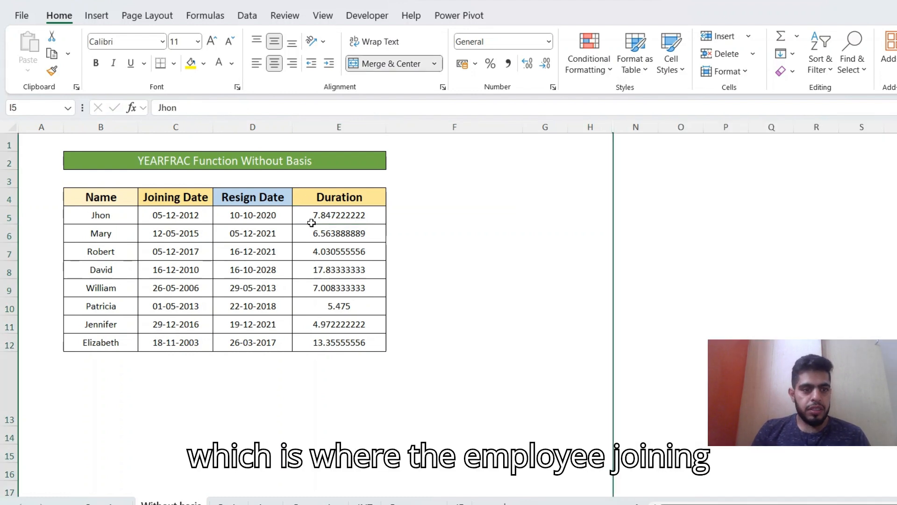
Clear all existing durations in E5:E12 of the YEARFRAC Function Without Basis table
key("Left")
key("Left")
key("Left")
key("Left")
key("Left")
key("Left")
key("Left")
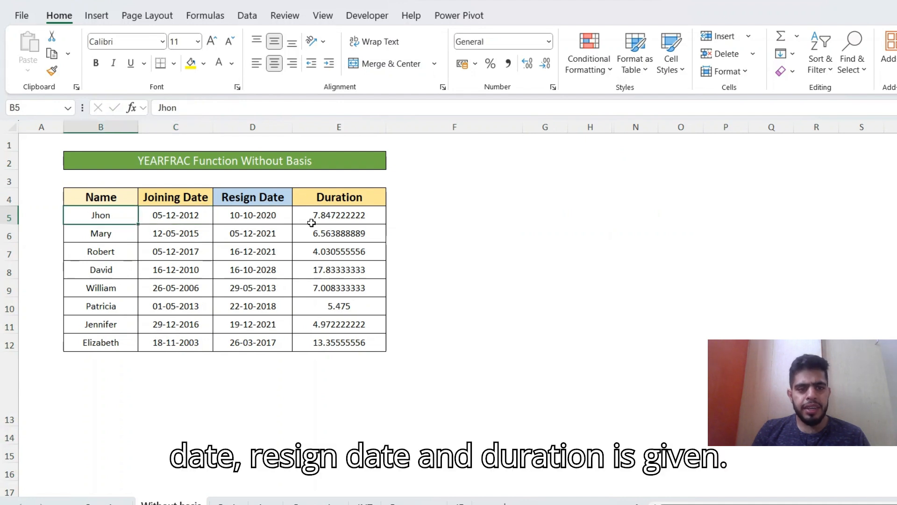
key("Right")
key("Right")
key("Right")
key("ctrl+shift+Down")
key("Delete")
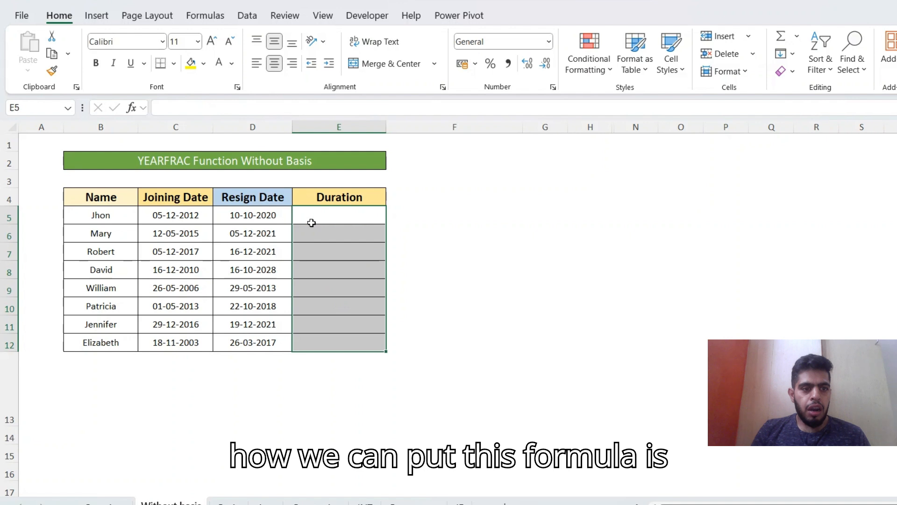
key("Down")
key("Down")
key("Left")
key("Left")
key("Left")
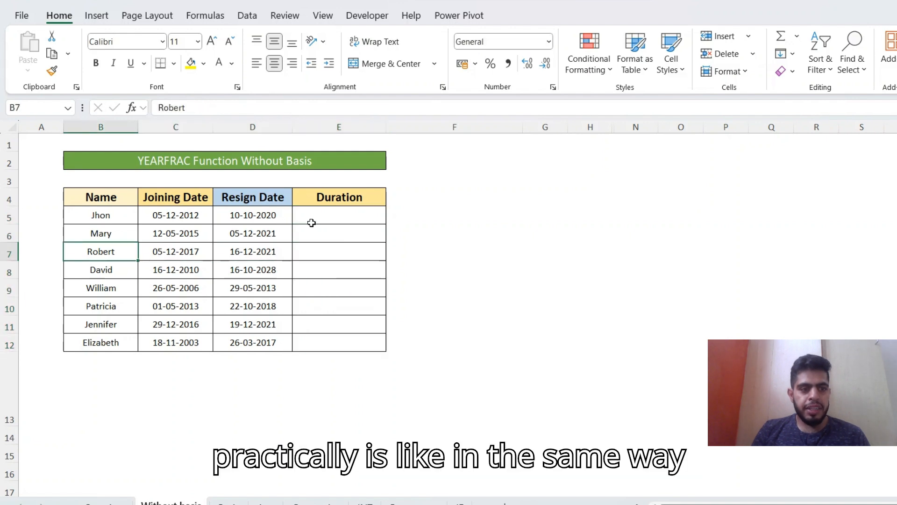
key("Up")
key("Up")
key("Right")
key("Right")
key("Right")
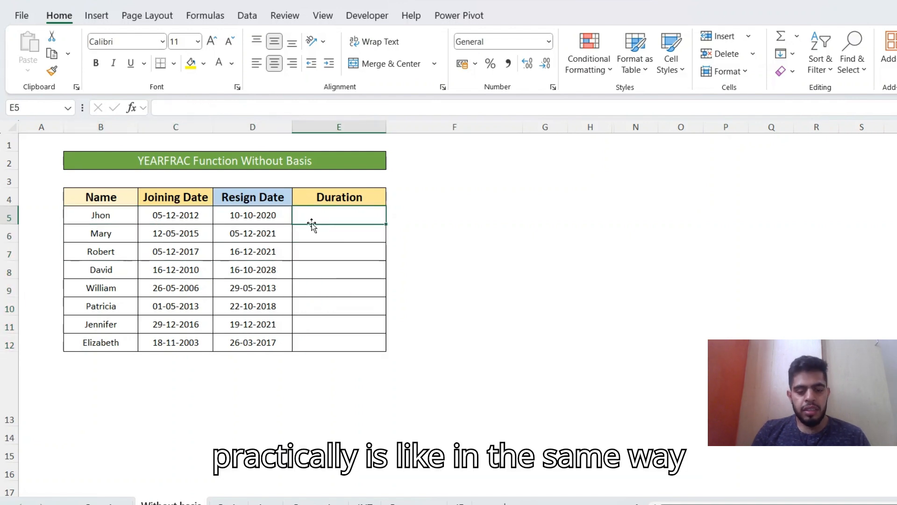
Enter =YEARFRAC(C5,D5) in E5 to calculate the first employee's duration from the joining and resign dates
type("=yea")
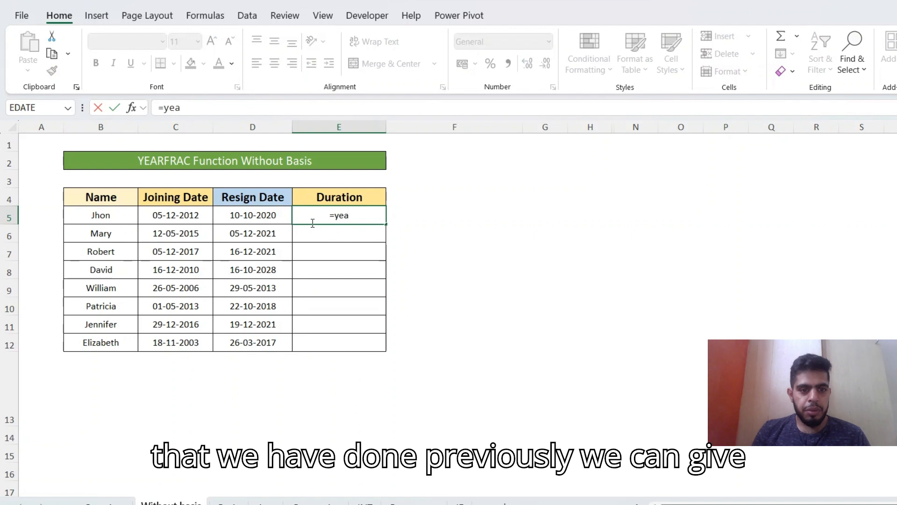
key("Tab")
key("Left")
key("Left")
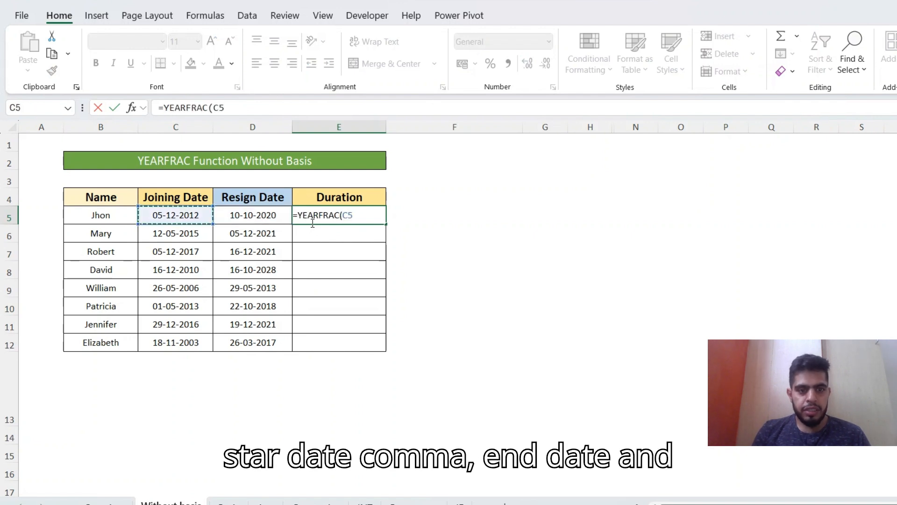
type(",")
key("Left")
key("Return")
Fill the YEARFRAC formula from E5 down through E12 and review the filled durations
key("Up")
key("Left")
key("ctrl+Down")
key("Right")
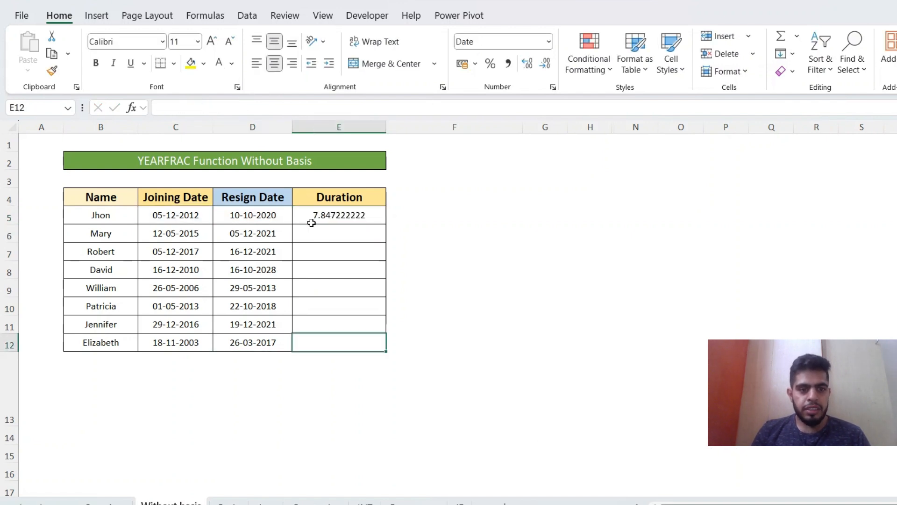
key("ctrl+shift+Up")
key("ctrl+d")
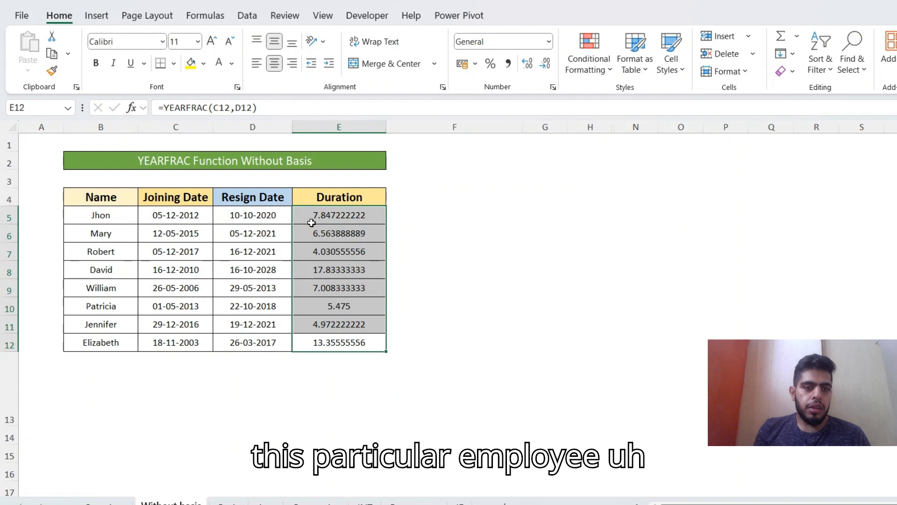
key("Up")
key("Up")
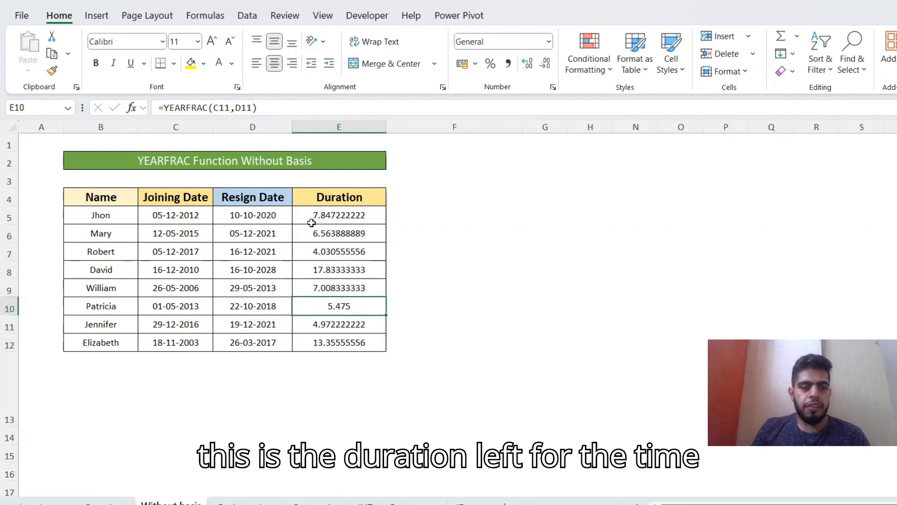
key("Up")
key("Up")
key("Up")
key("Up")
key("Down")
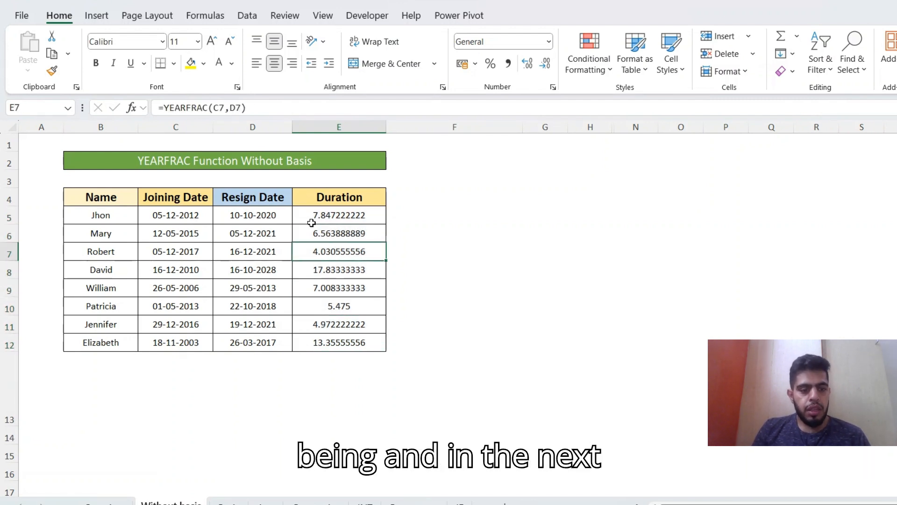
Switch to the Basis sheet and look at the YEARFRAC formula with a basis argument in F5
key("ctrl+Page_Down")
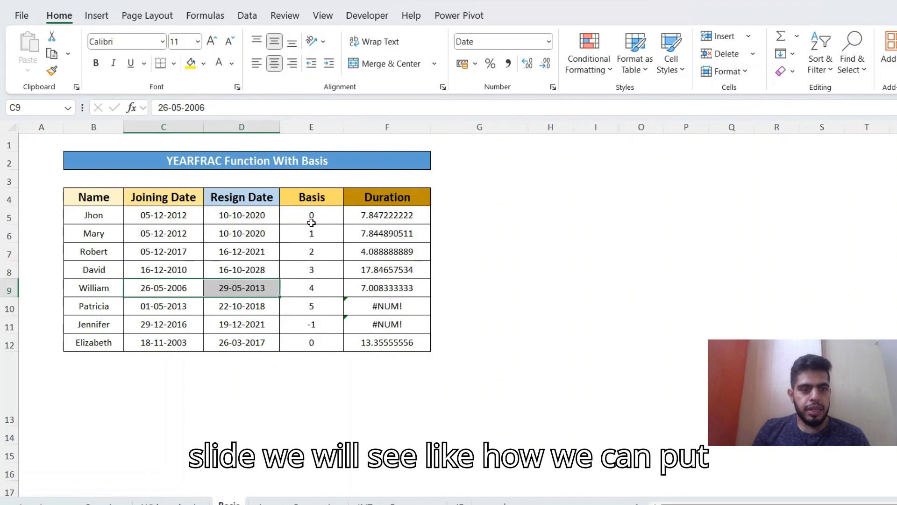
key("Right")
key("Up")
key("Up")
key("Right")
key("Right")
key("Up")
key("Up")
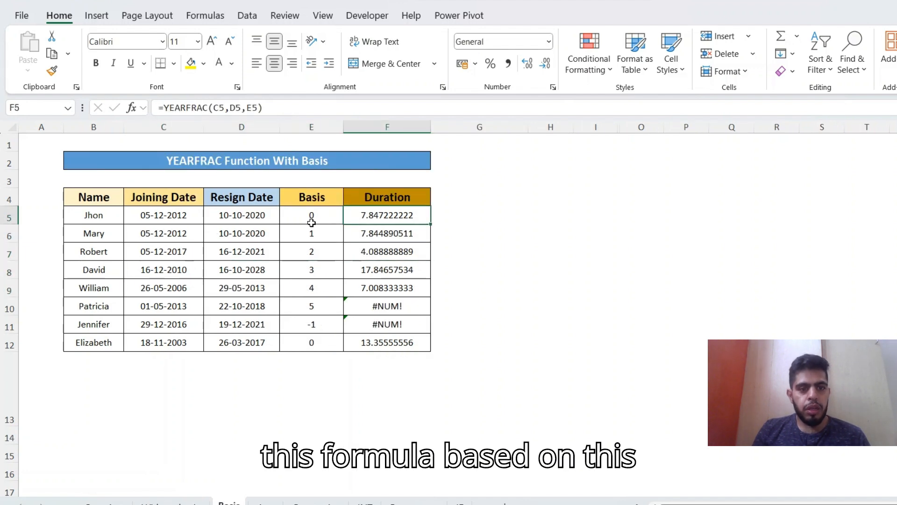
Examine the durations in F5:F12 and the joining date, resign date and basis in row 5
key("ctrl+shift+Down")
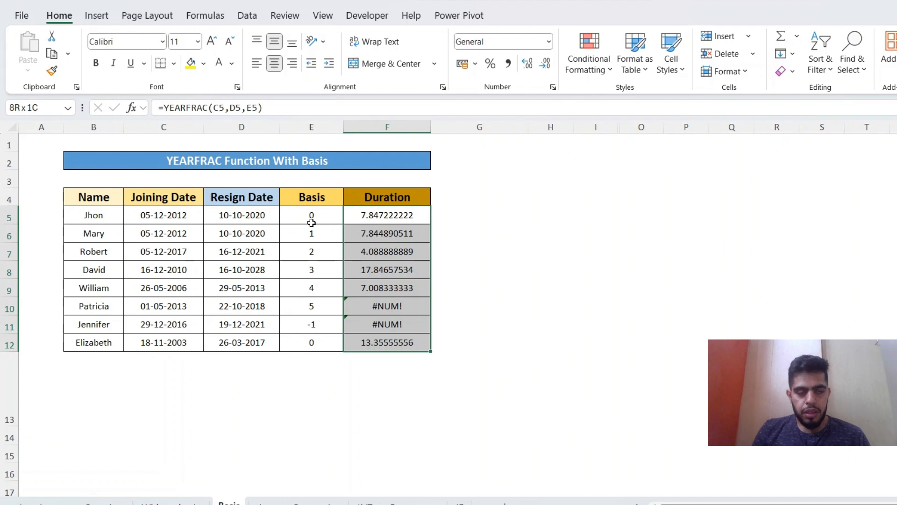
key("Down")
key("Left")
key("Left")
key("Left")
key("Up")
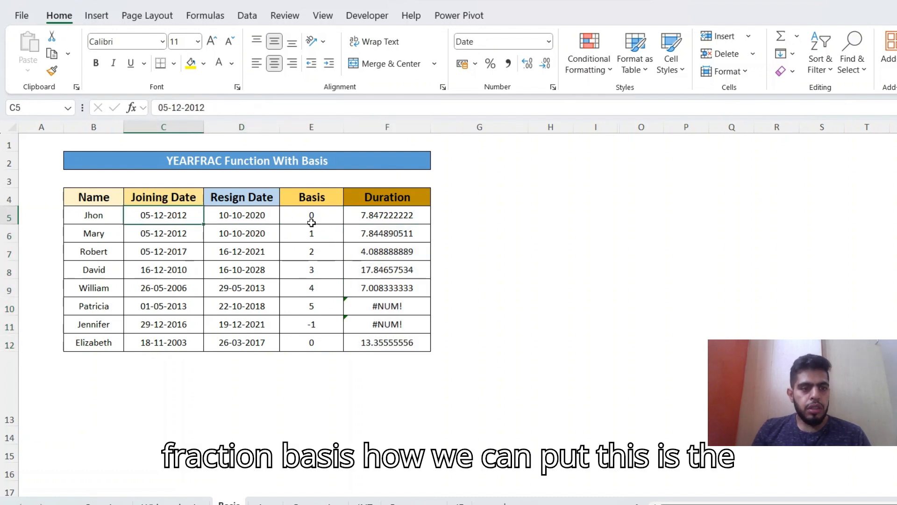
key("Right")
key("Right")
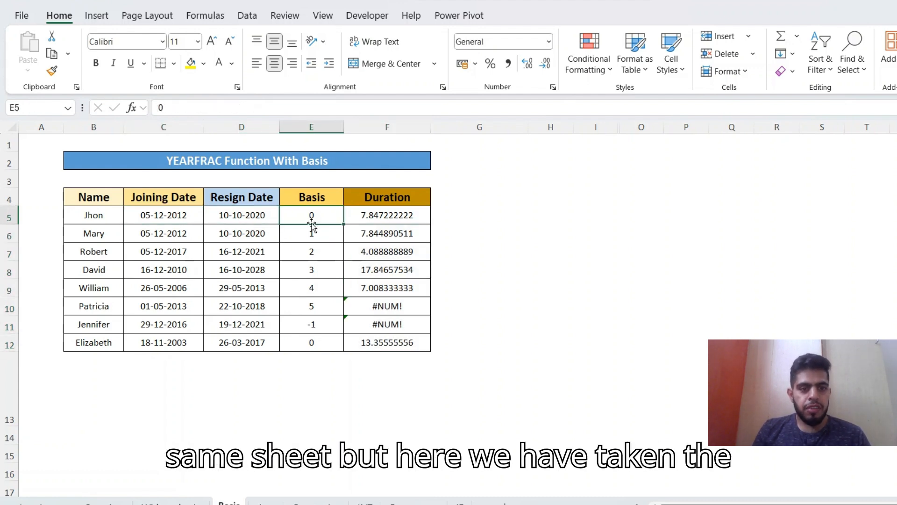
Clear the basis argument in the YEARFRAC formula in F5 and re-enter it as E5
key("Right")
key("F2")
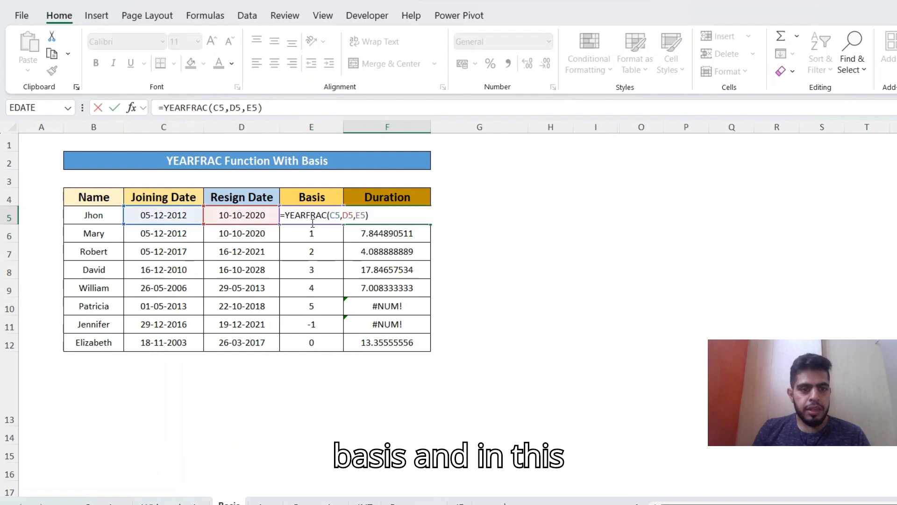
key("Escape")
key("F2")
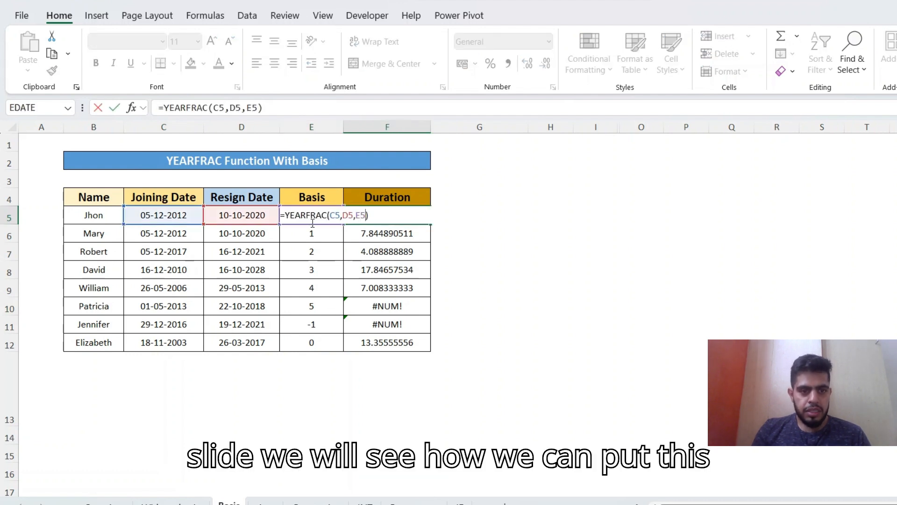
key("Left")
key("BackSpace")
key("BackSpace")
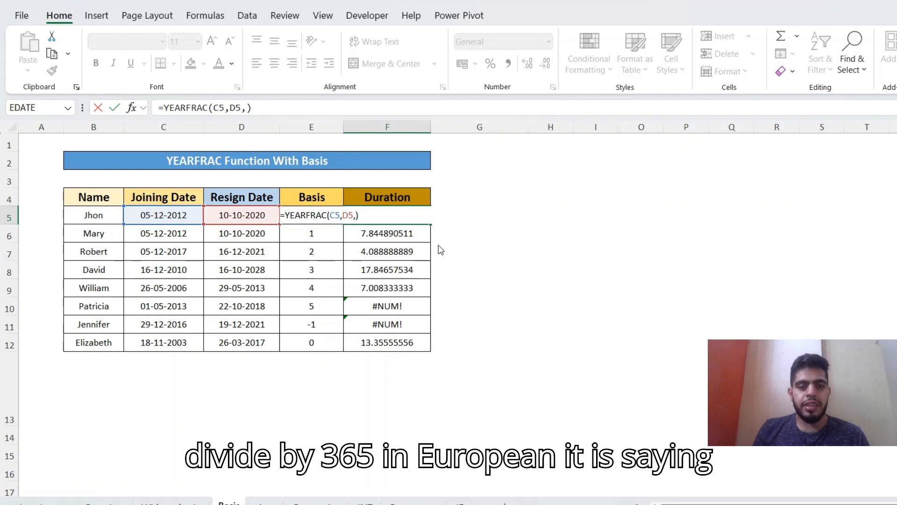
type("E5")
key("ctrl+Return")
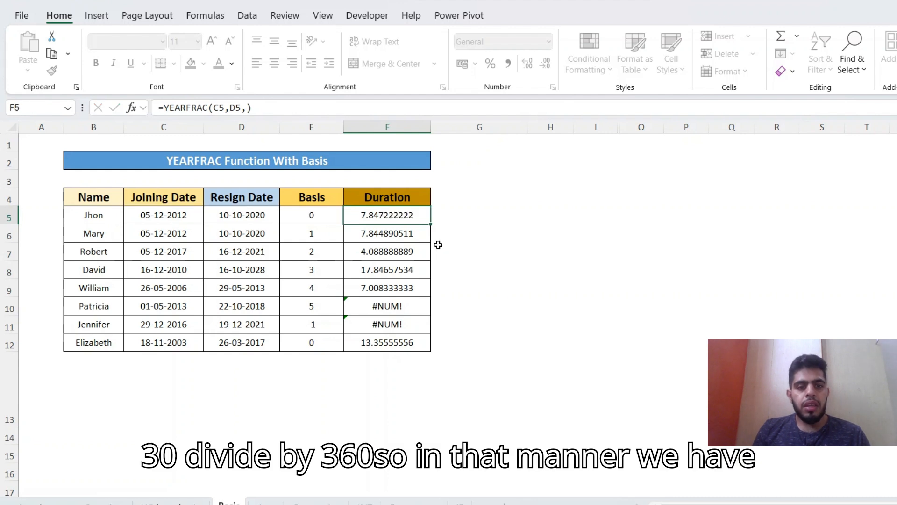
Examine the duration calculated with basis 0 in row 5 against the durations for the other basis values
key("ctrl+shift+Down")
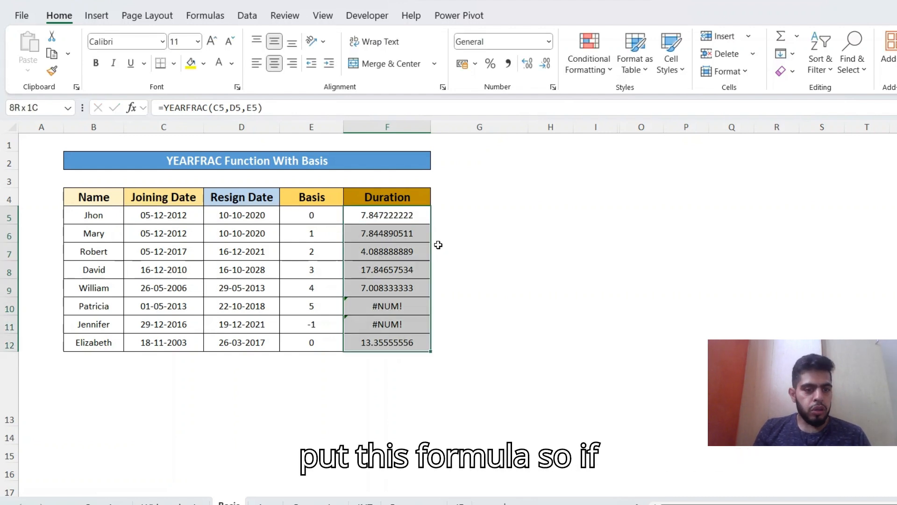
key("Down")
key("Down")
key("Up")
key("Up")
key("Up")
key("Left")
key("Down")
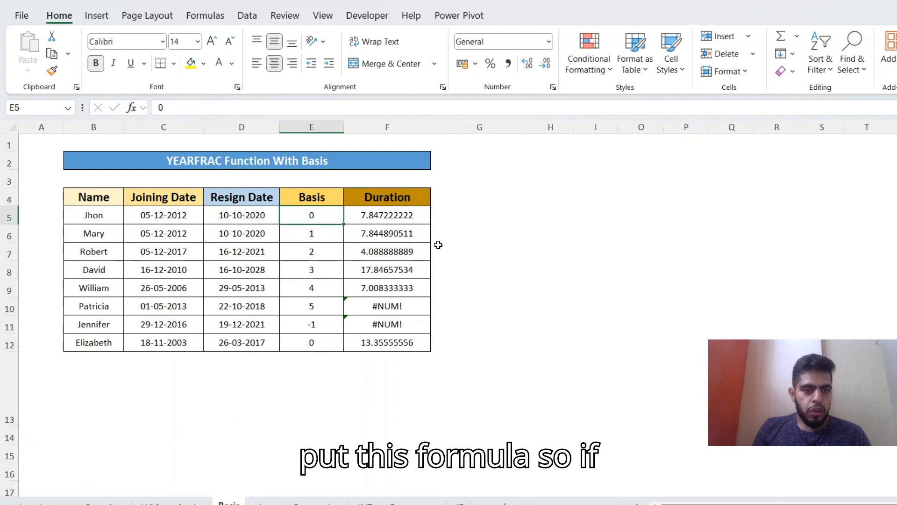
key("Left")
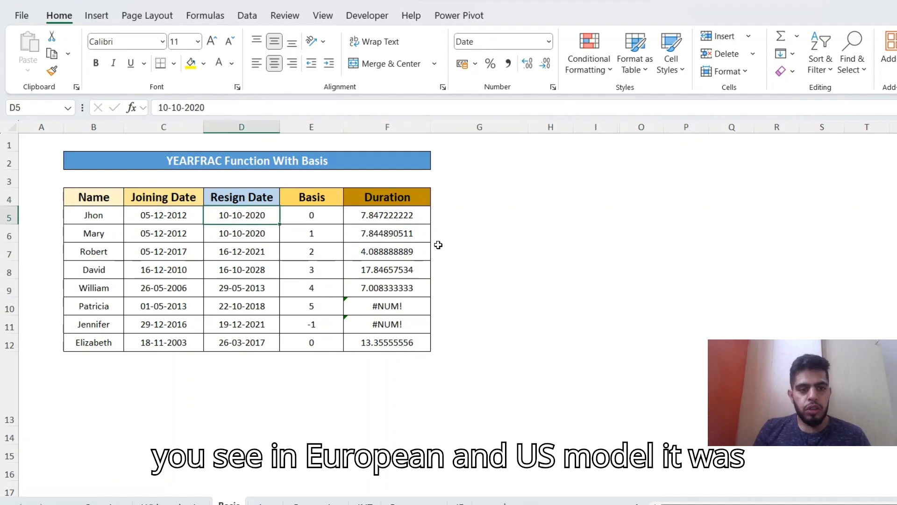
key("shift+space")
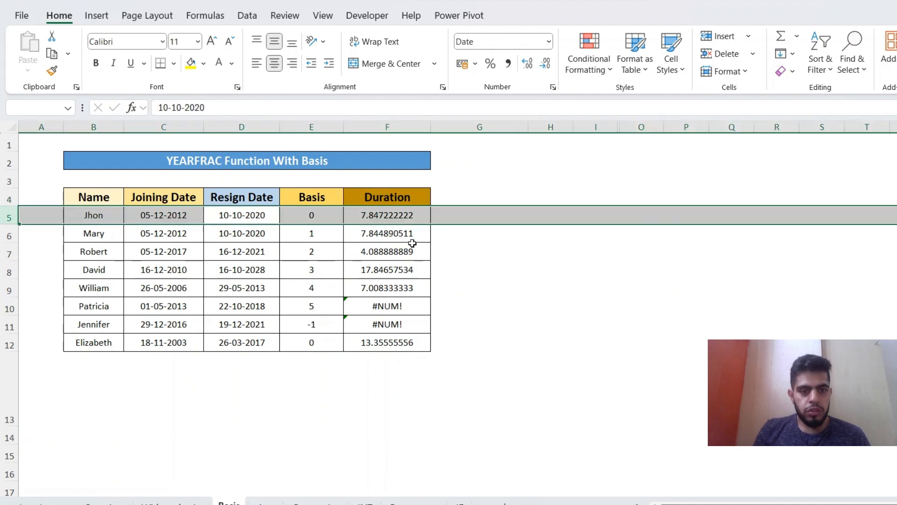
key("Down")
key("Down")
key("Down")
key("Down")
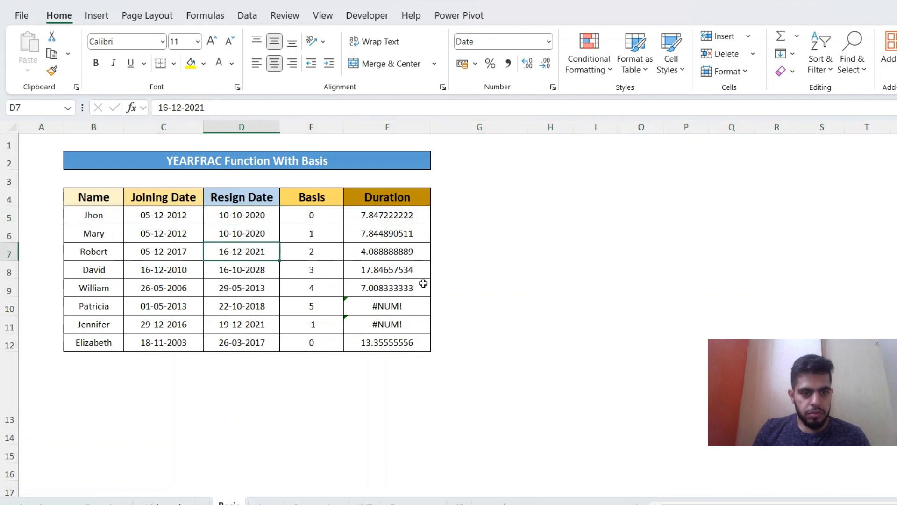
Copy the joining and resign dates from C5:D5 into C9:D9, the row with basis 4
key("Up")
key("Up")
key("Up")
key("Up")
key("Left")
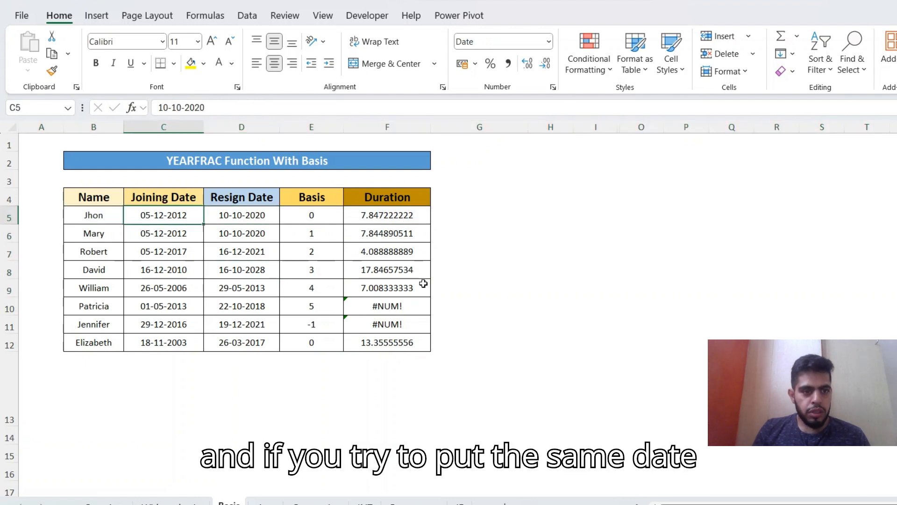
key("shift+Right")
key("ctrl+c")
key("Down")
key("Down")
key("Down")
key("Down")
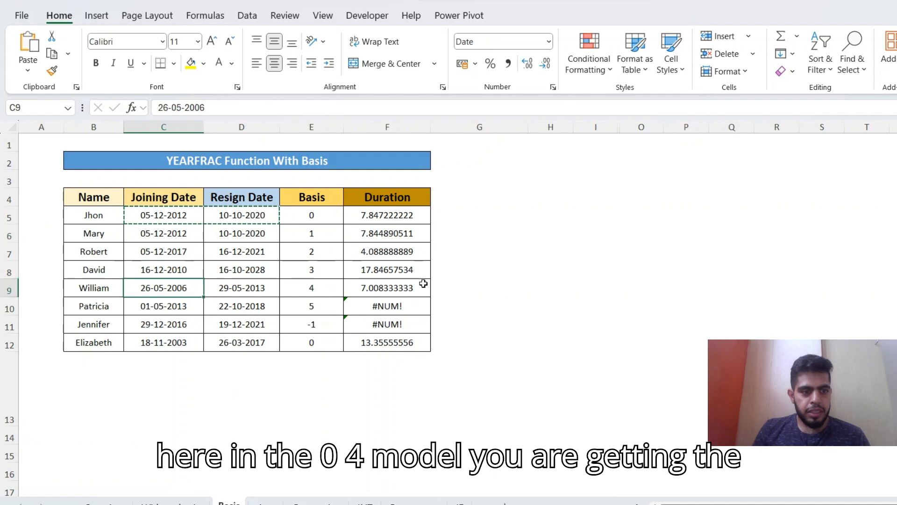
key("ctrl+v")
Compare rows 5 and 9 for basis 0 and basis 4, and undo the dates pasted into row 9
key("Right")
key("Right")
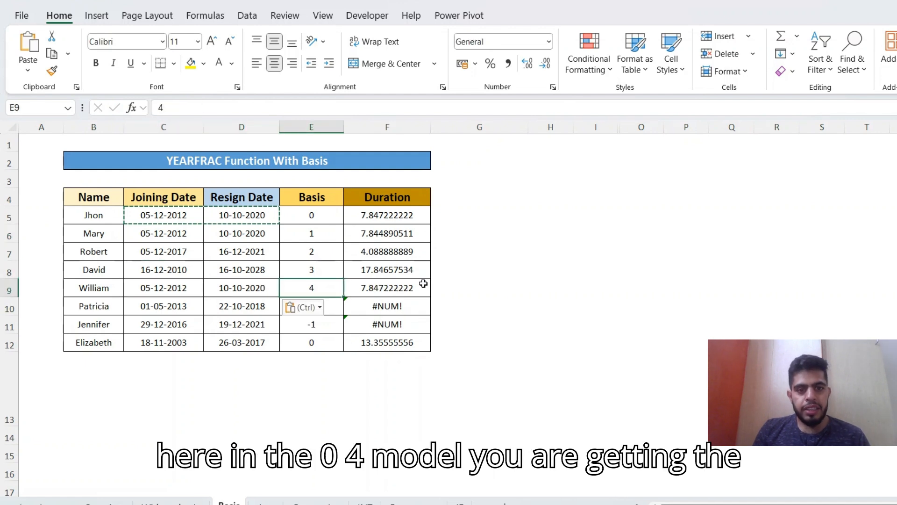
key("shift+space")
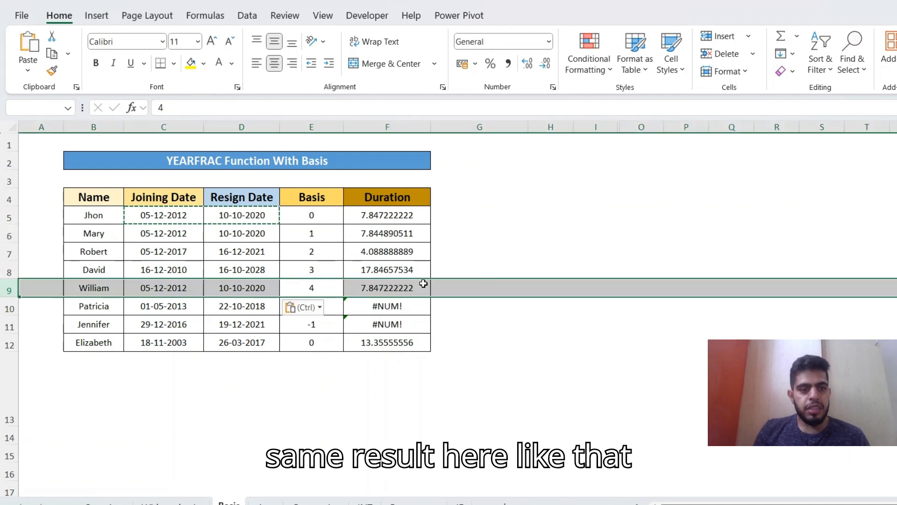
left_click(3, 215, "ctrl")
left_click(208, 252)
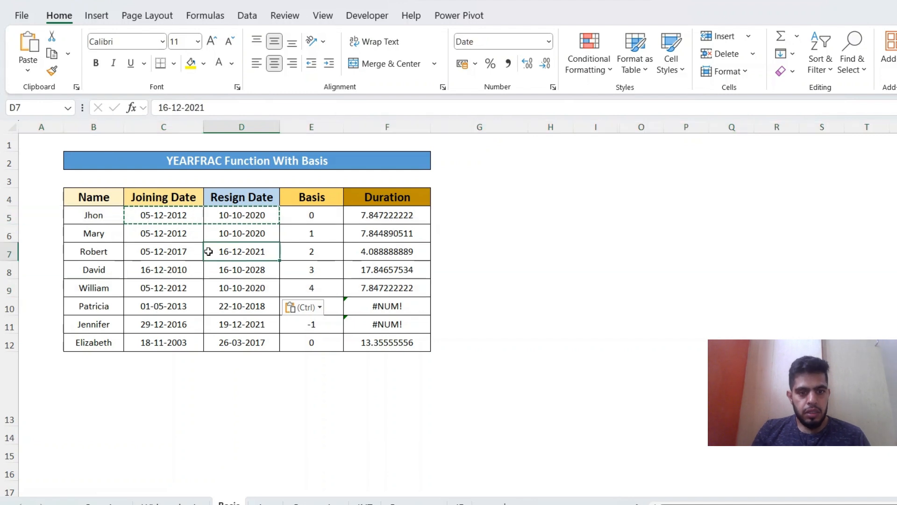
key("ctrl+z")
Inspect the YEARFRAC formula in F10 and the basis value it uses
key("Down")
key("Down")
key("Right")
key("Up")
key("Right")
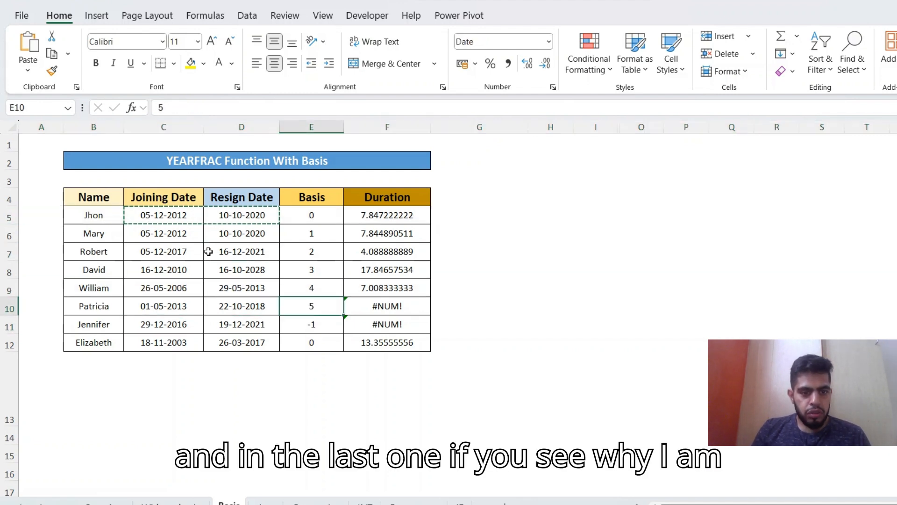
key("Right")
key("F2")
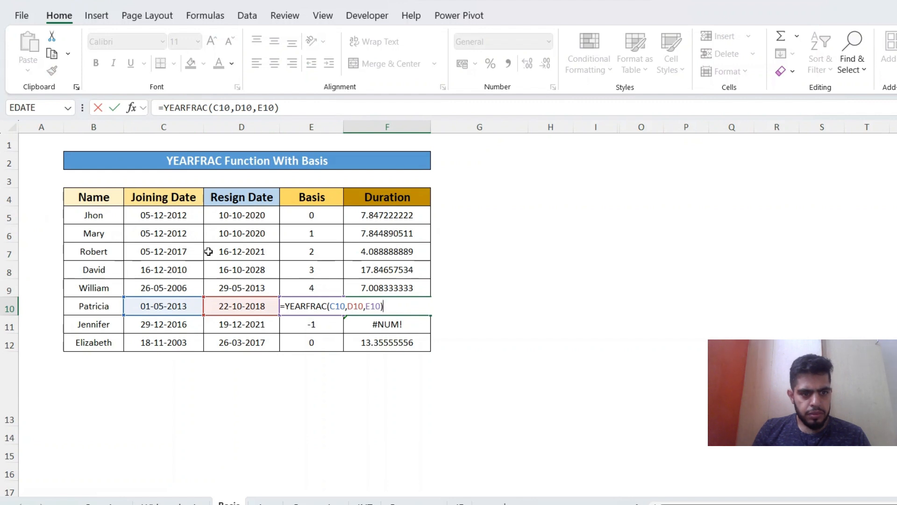
key("Escape")
key("Left")
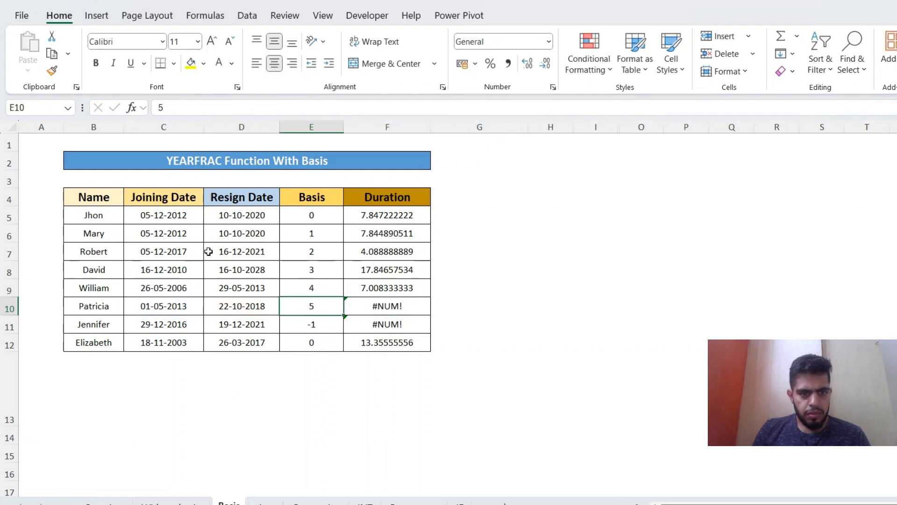
Set the joining date in C10 to 01-05-2018
key("Left")
key("Left")
key("F2")
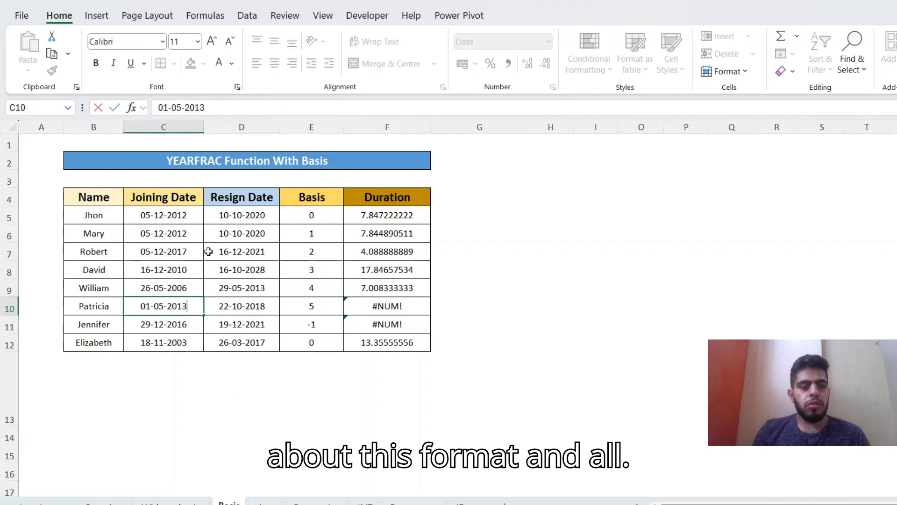
key("BackSpace")
type("8")
key("Return")
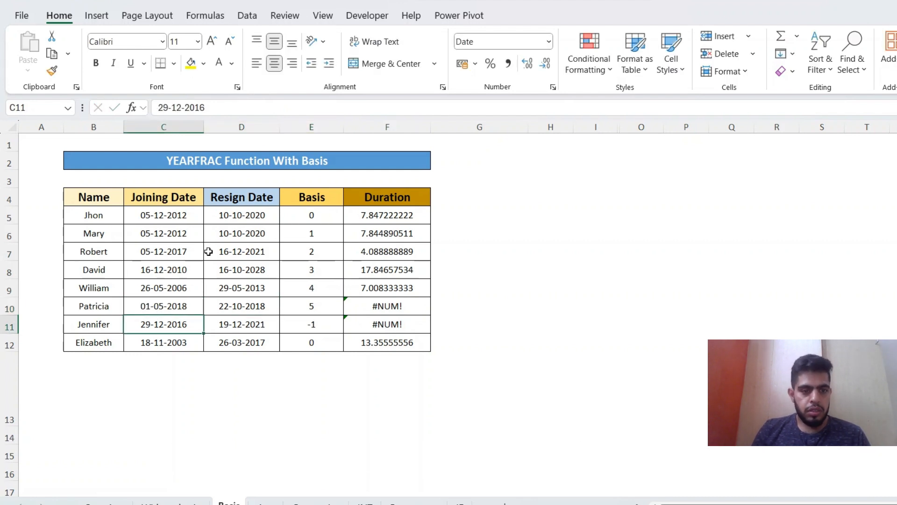
Check the duration result in F10 against the joining date, resign date and basis in row 10
key("Up")
key("Right")
key("Right")
key("Right")
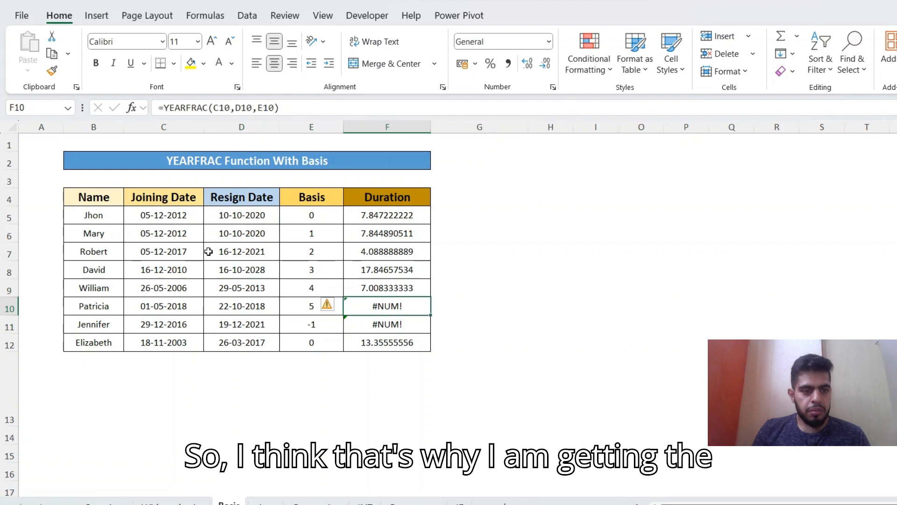
key("Left")
key("Left")
key("Left")
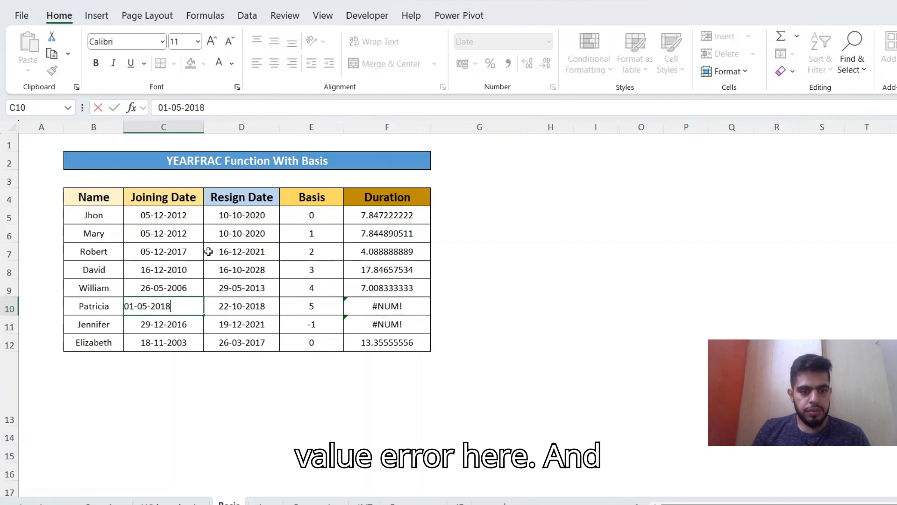
key("Right")
key("Down")
Switch to the Age sheet and go to the empty Age column of the age calculation table
key("ctrl+Page_Down")
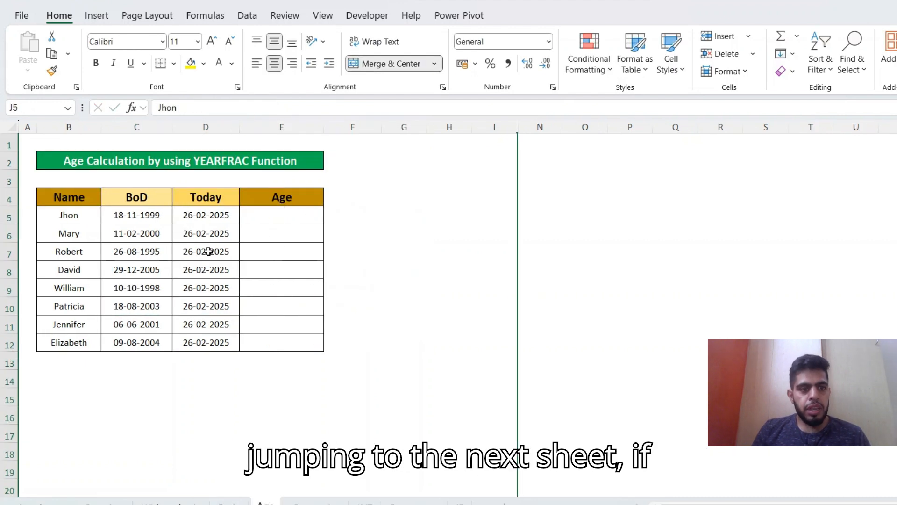
key("Left")
key("Left")
key("Left")
key("Left")
key("Left")
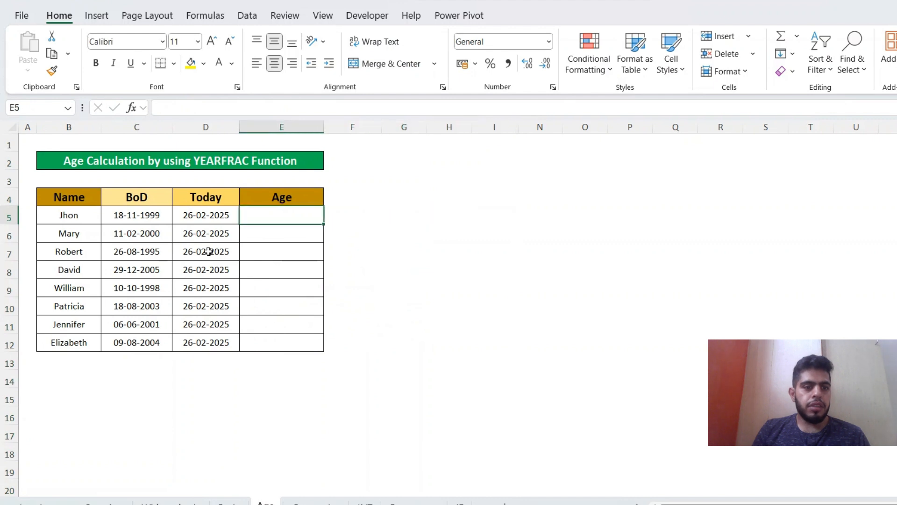
key("Right")
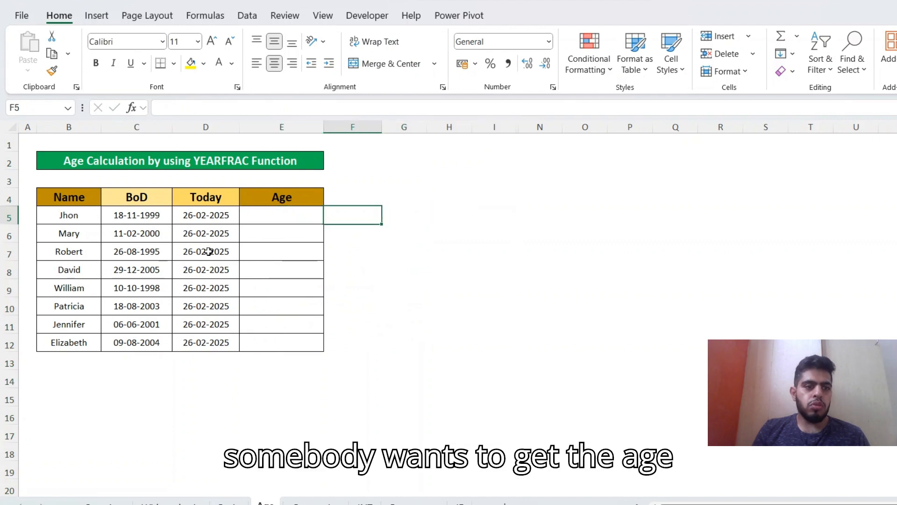
Calculate the first person's age in E5 with =YEARFRAC(C5,D5), from the birth date to today's date
key("Left")
key("Left")
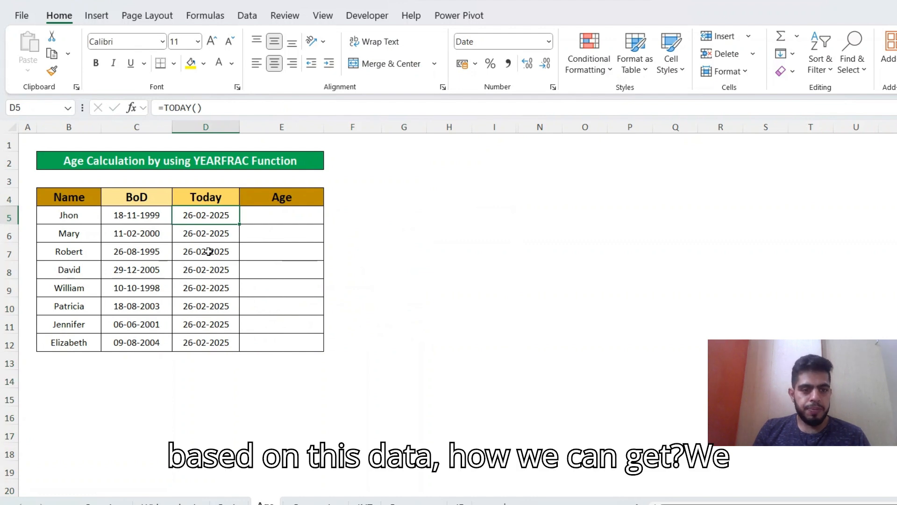
key("Right")
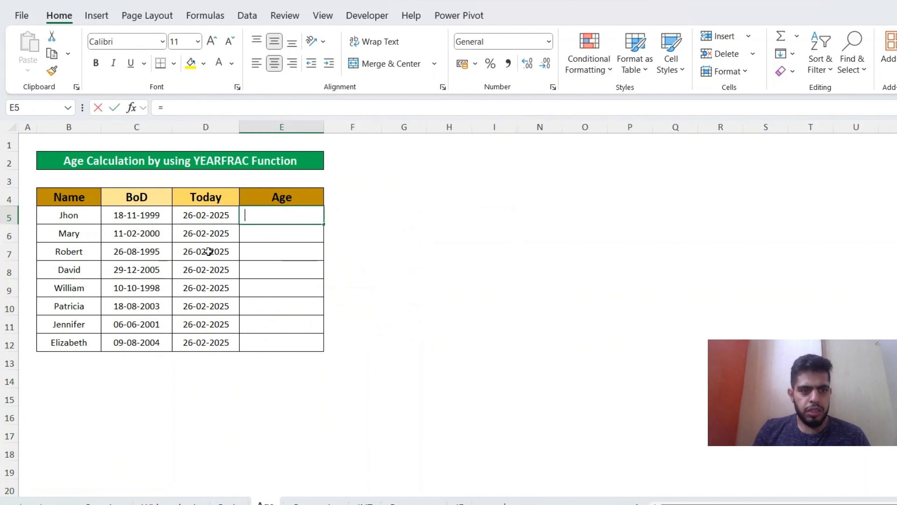
type("=year")
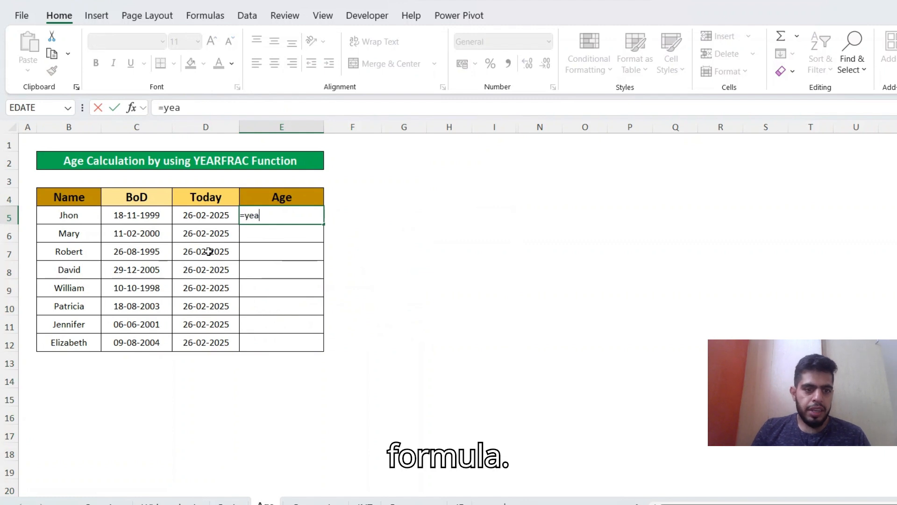
key("Tab")
key("Left")
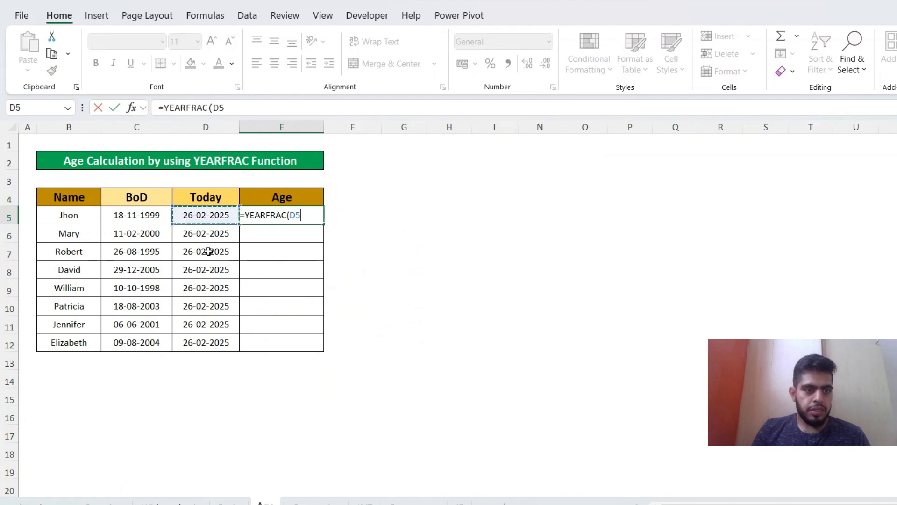
key("Left")
type(",")
key("Right")
key("Return")
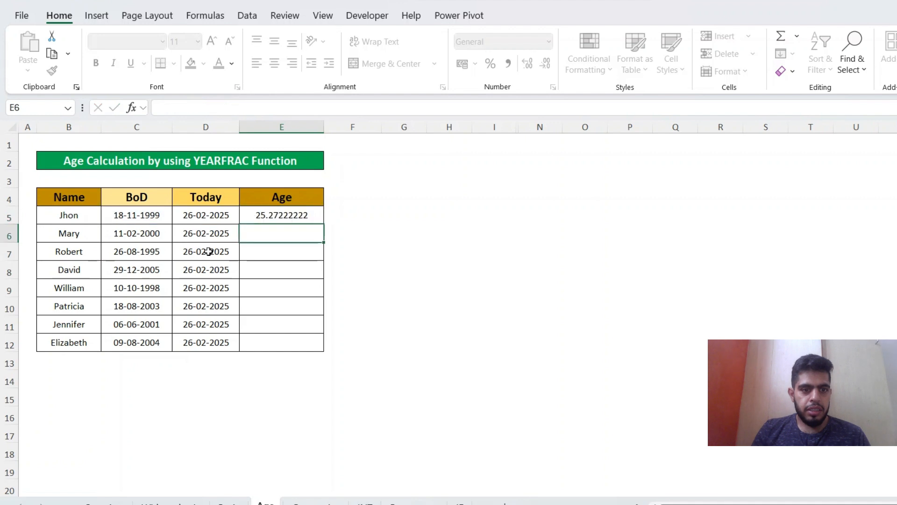
Fill the YEARFRAC formula from E5 down the Age column to E12
key("Up")
key("Left")
key("ctrl+Down")
key("Right")
key("ctrl+shift+Up")
key("ctrl+d")
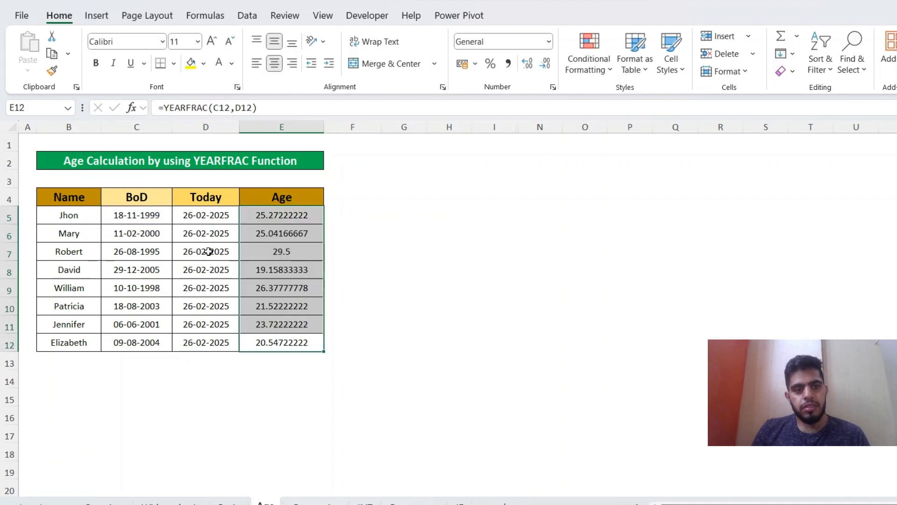
Change the E5 formula to =INT(YEARFRAC(C5,D5)) and fill it down the Age column to E12
key("Up")
key("Up")
key("Up")
key("Up")
key("Up")
key("Up")
key("Up")
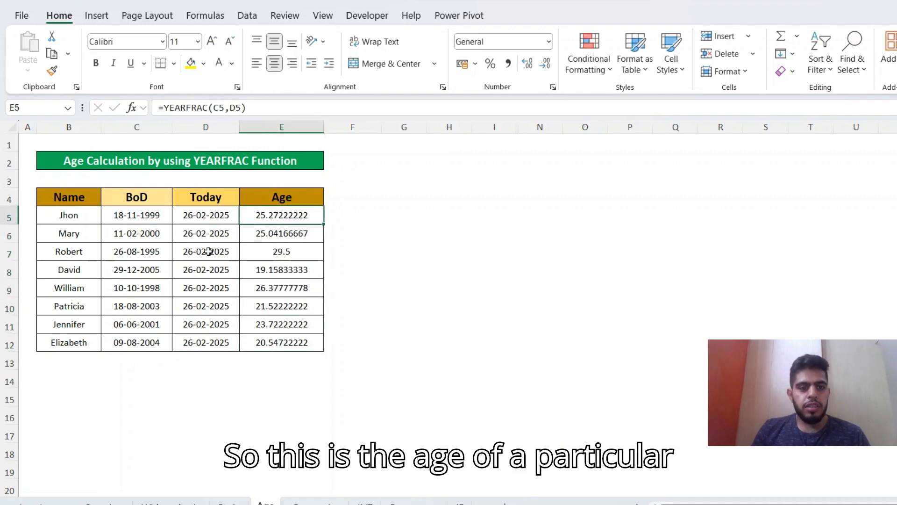
key("F2")
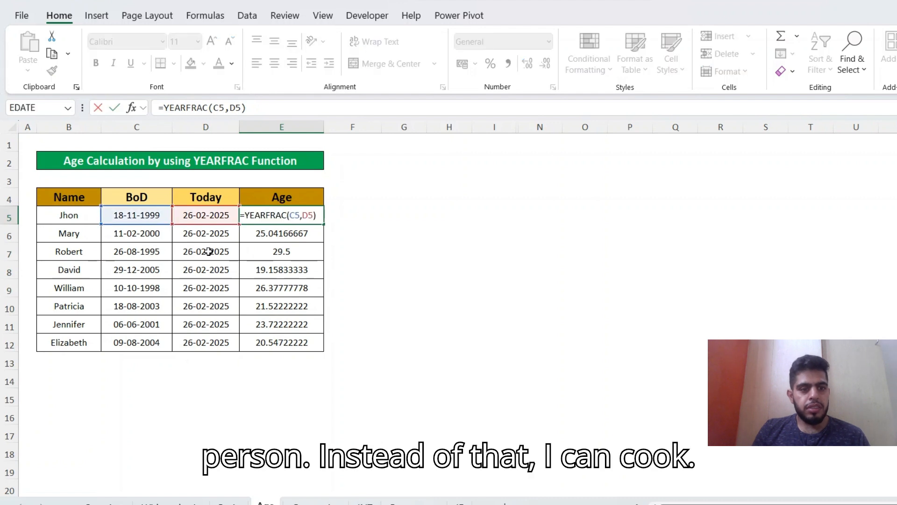
key("Home")
key("Right")
type("INT(")
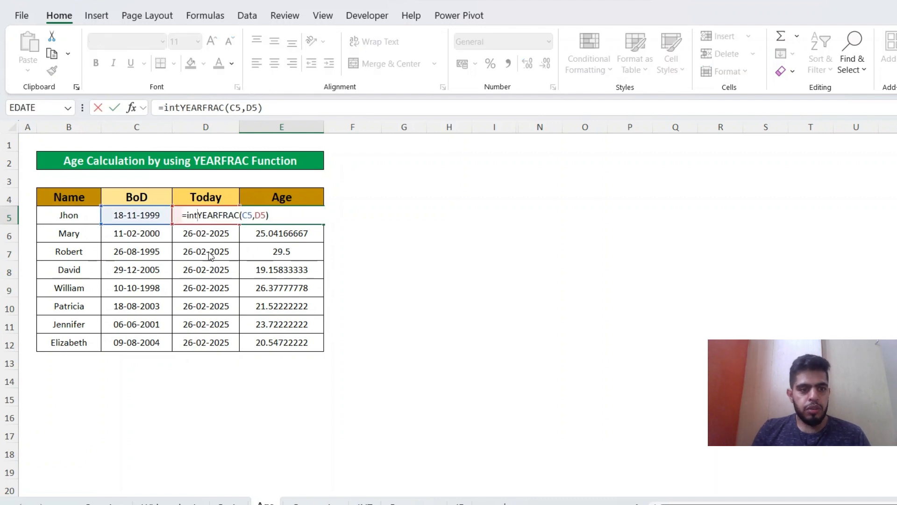
key("ctrl+Return")
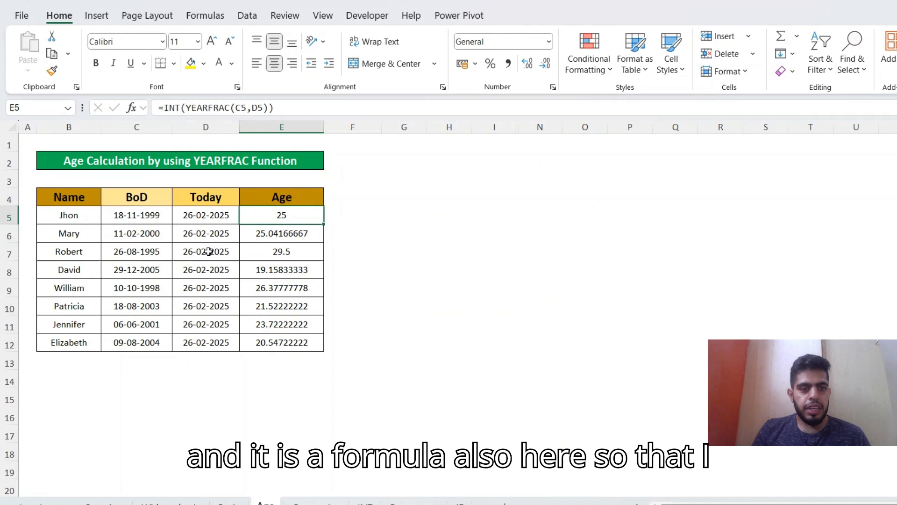
key("ctrl+shift+Down")
key("ctrl+d")
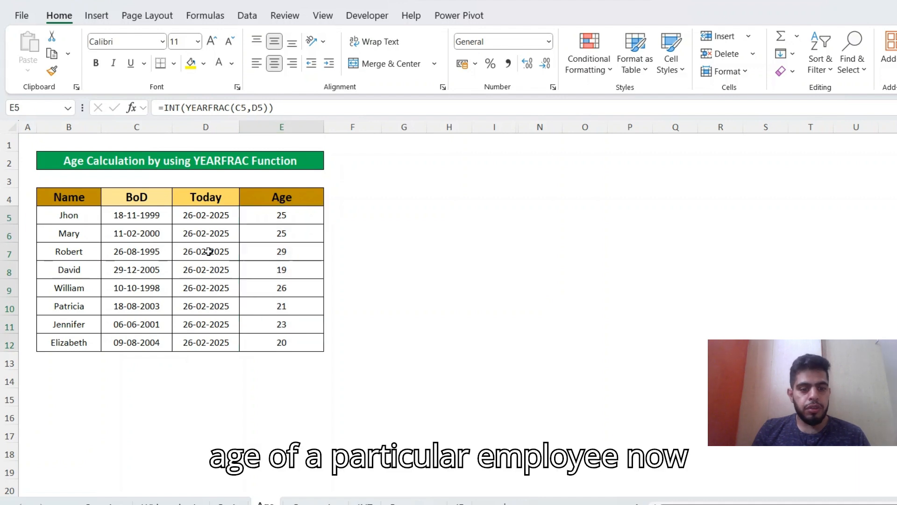
Switch to the Companies sheet and review the table's joining date, resign date and basis columns
key("ctrl+Page_Down")
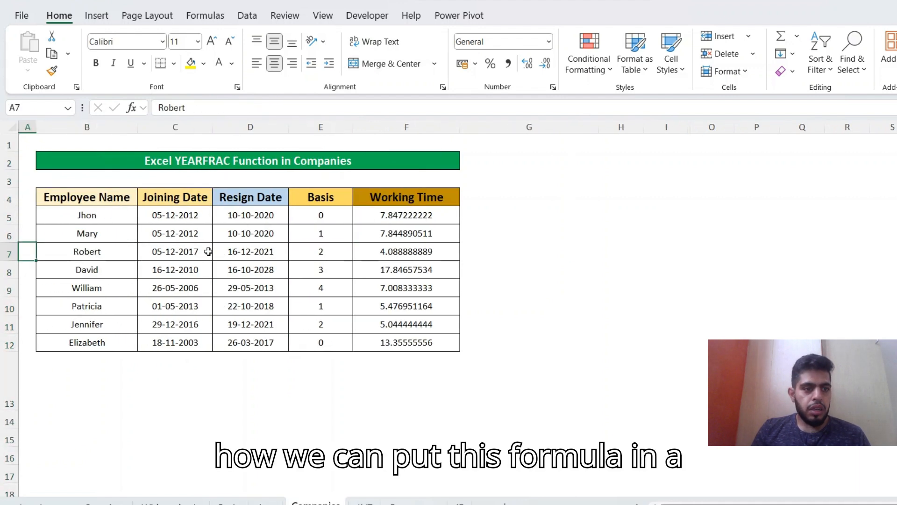
key("Up")
key("Up")
key("Up")
key("Up")
key("Up")
key("Right")
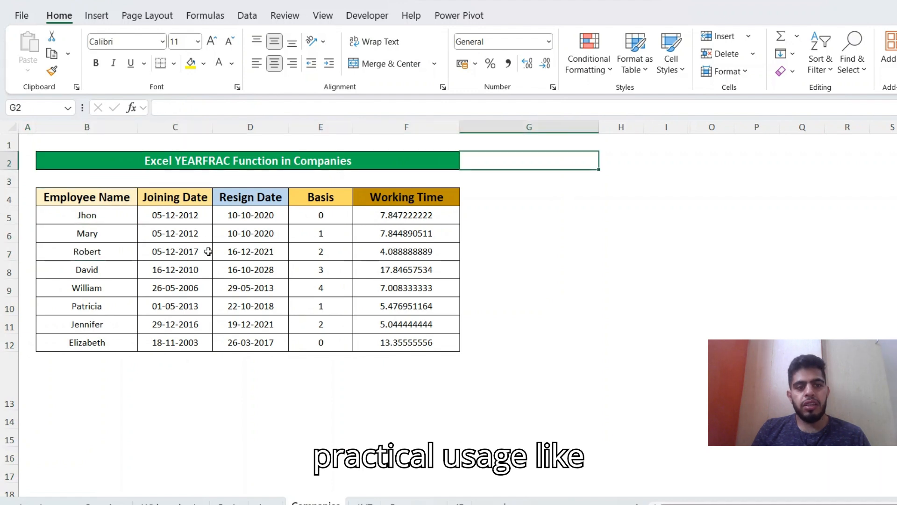
key("Down")
key("Down")
key("Left")
key("Left")
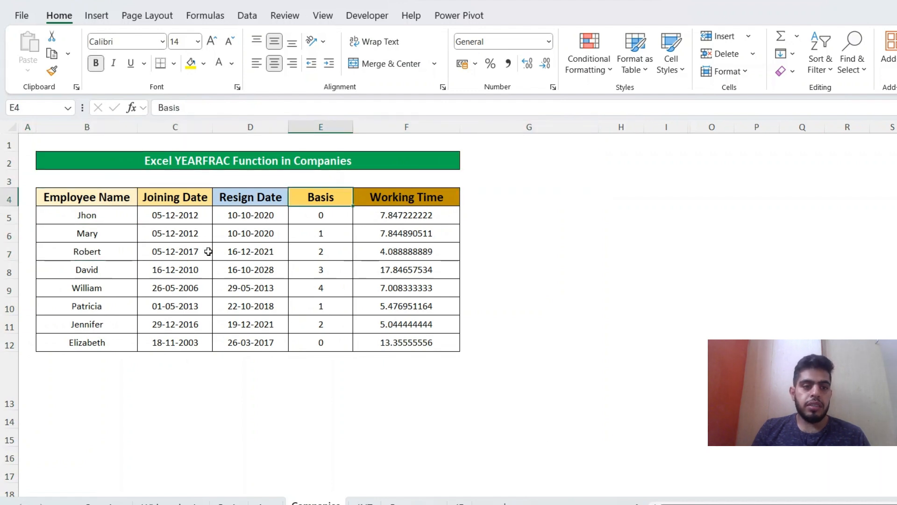
key("Down")
key("Down")
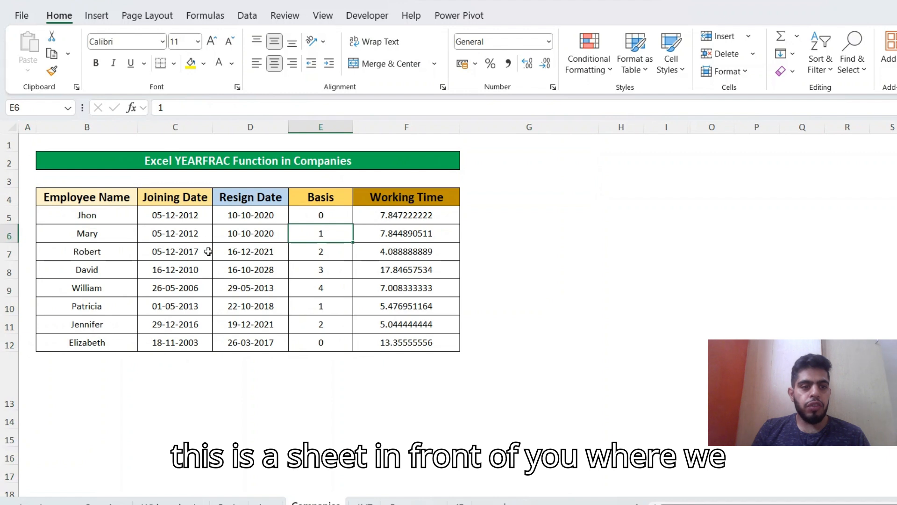
key("Left")
key("Left")
key("Up")
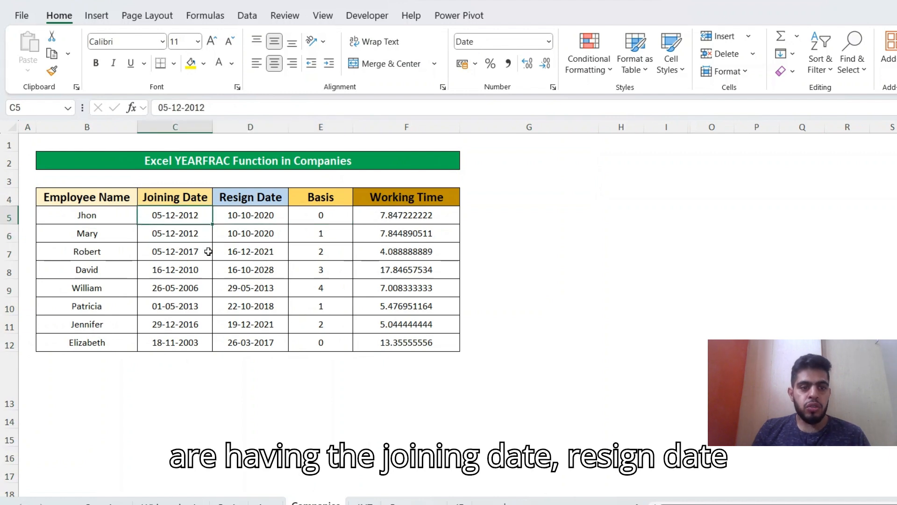
key("Right")
key("Right")
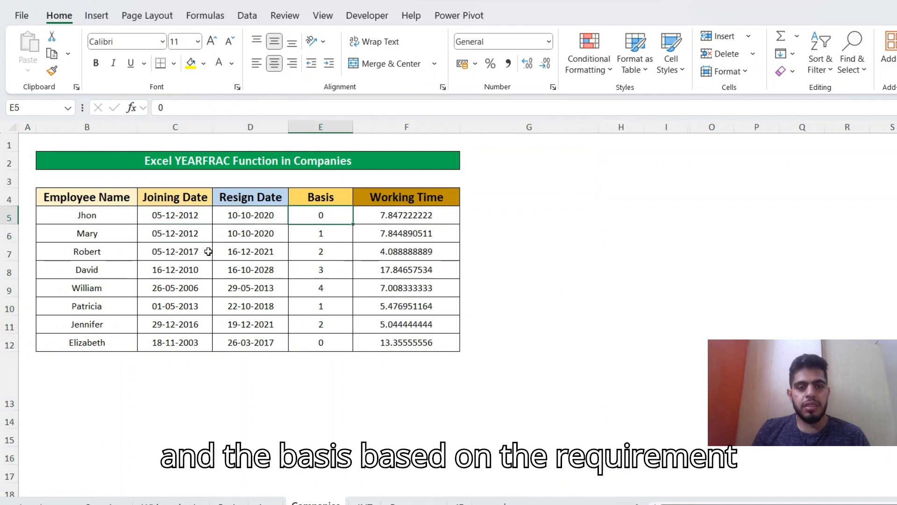
Inspect the YEARFRAC formula in the Working Time cell F5 and the cells it references
key("Right")
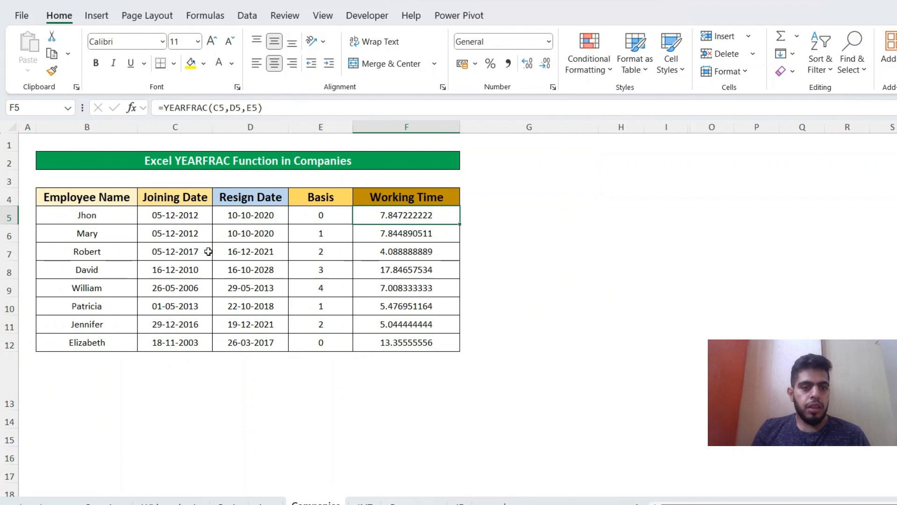
key("F2")
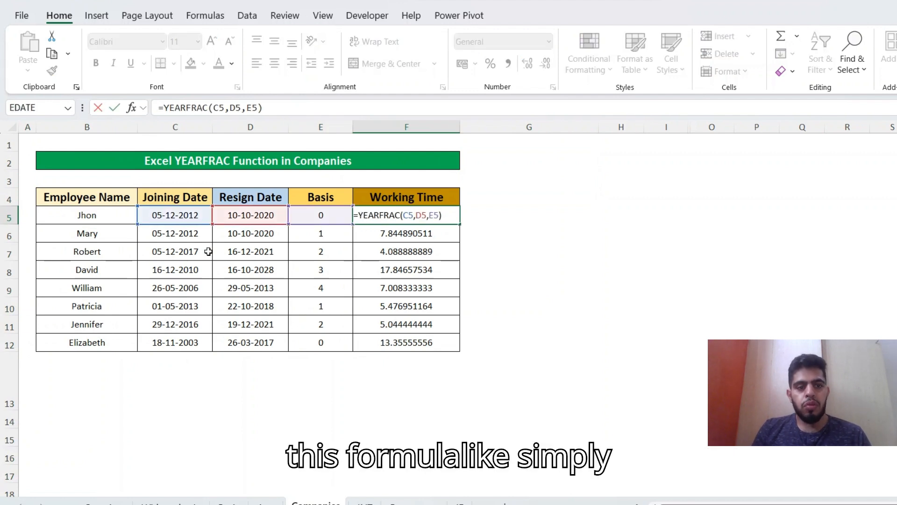
key("Escape")
key("F2")
key("Return")
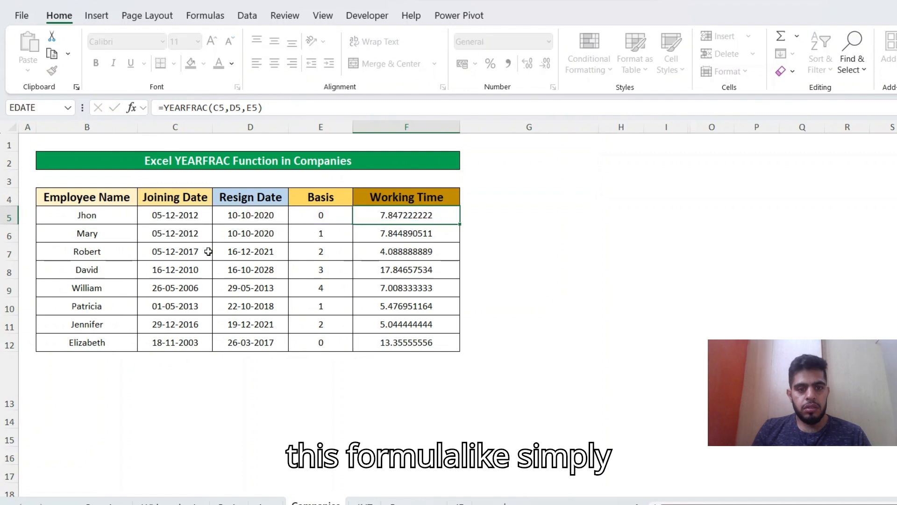
key("Up")
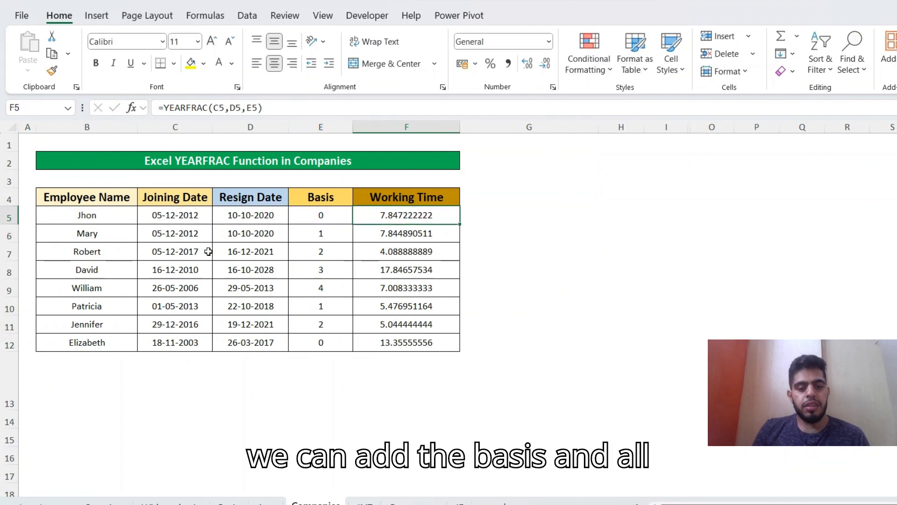
On the INT sheet, enter =YEARFRAC(C5,D5) in the first Age Frac cell, E5
key("ctrl+Page_Down")
key("Left")
key("Left")
key("Left")
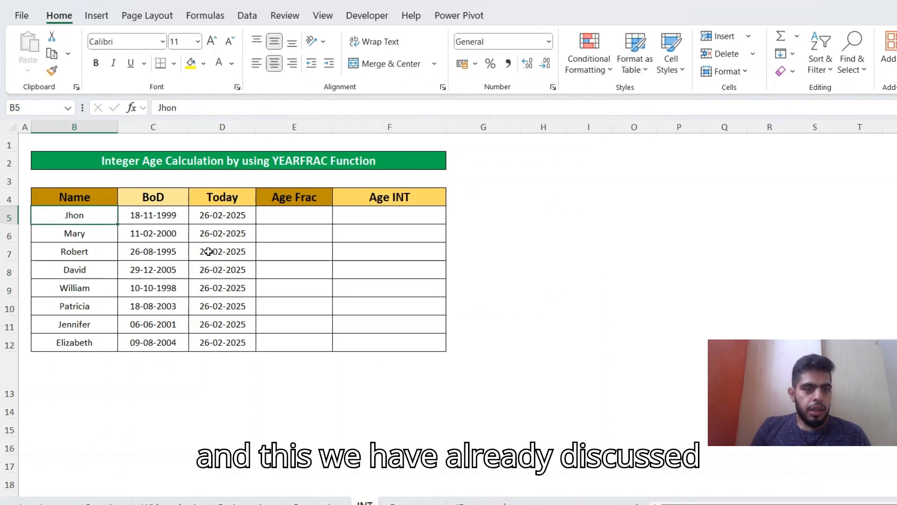
key("Right")
key("Right")
key("Right")
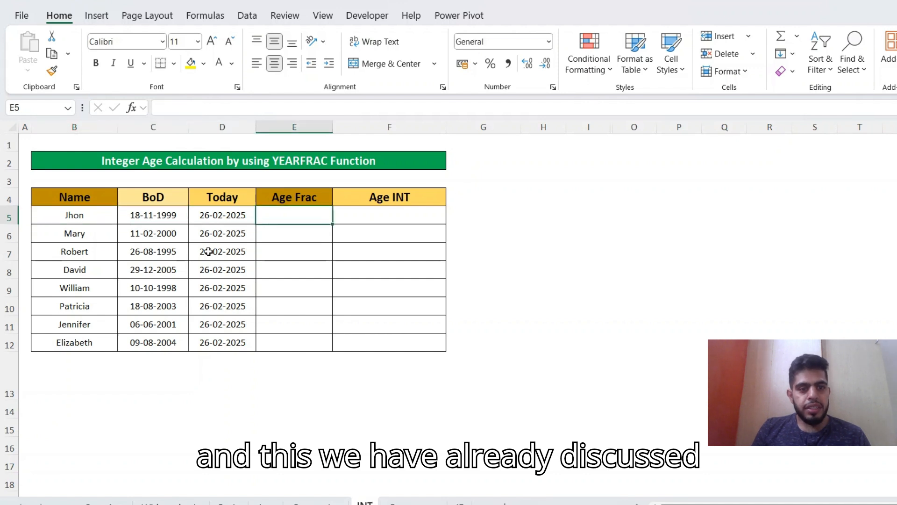
type("=yea")
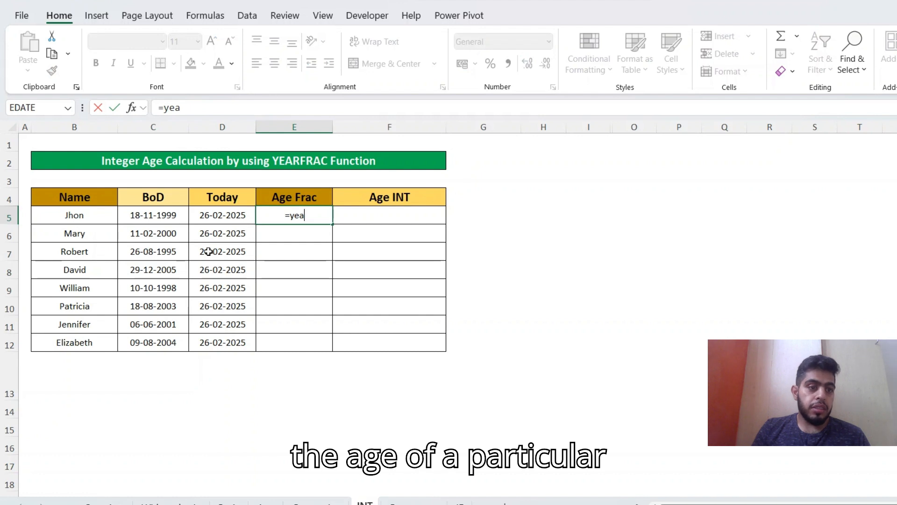
key("Tab")
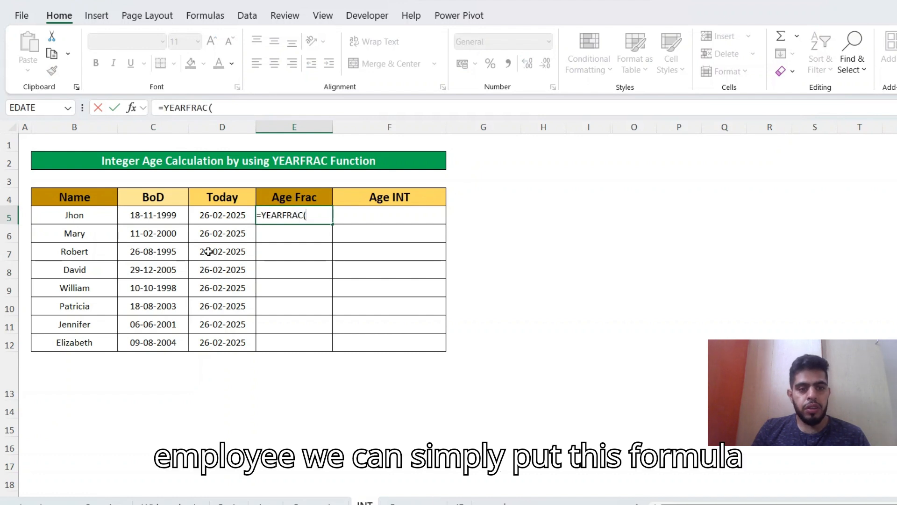
key("Left")
key("Left")
type(",")
key("Left")
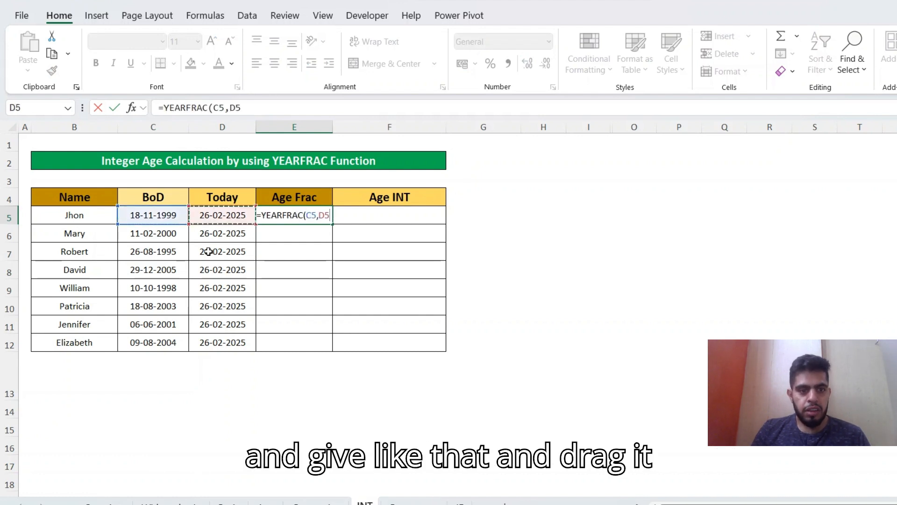
key("Return")
Fill the Age Frac formula from E5 down to E12
key("Up")
key("Left")
key("ctrl+Down")
key("Right")
key("ctrl+shift+Up")
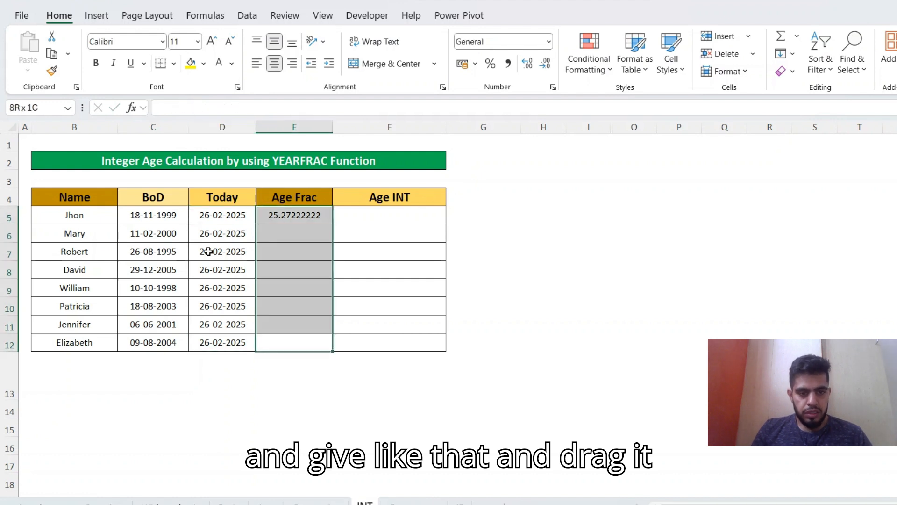
key("ctrl+d")
Copy the formula text =YEARFRAC(C5,D5) from E5 into the first Age INT cell, F5
key("Down")
key("Up")
key("Up")
key("ctrl+Up")
key("Down")
key("F2")
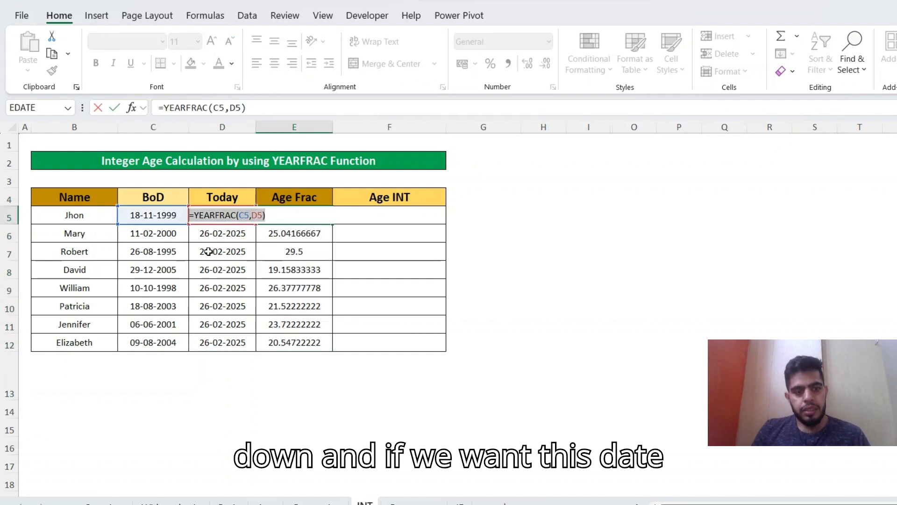
key("ctrl+c")
key("Escape")
key("Right")
key("F2")
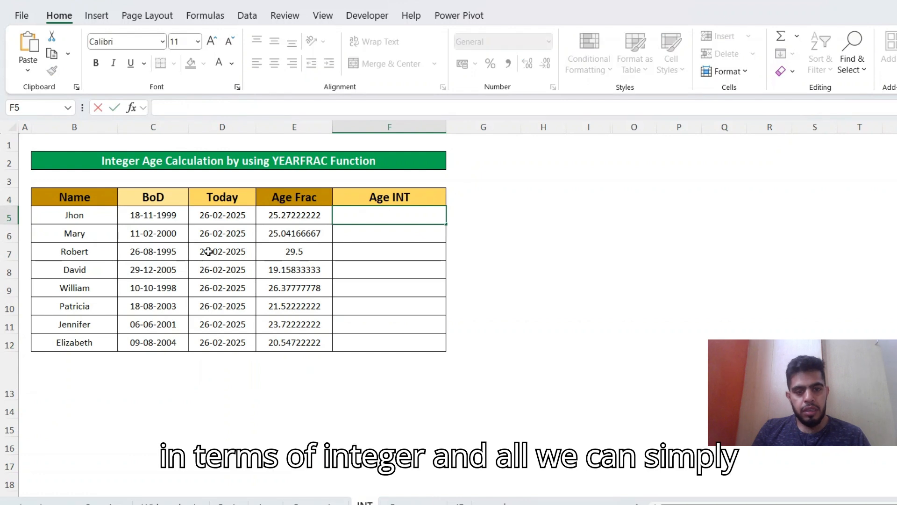
key("ctrl+v")
Wrap the F5 formula in INT so it reads =INT(YEARFRAC(C5,D5))
key("Left")
key("Left")
key("Left")
key("Left")
key("Left")
key("Left")
key("Left")
key("Left")
key("Left")
key("Left")
key("Left")
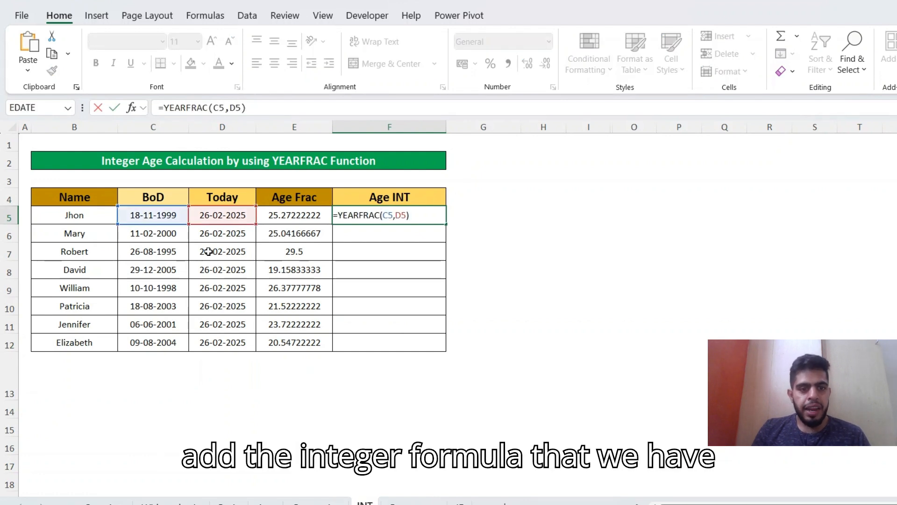
type("INT(")
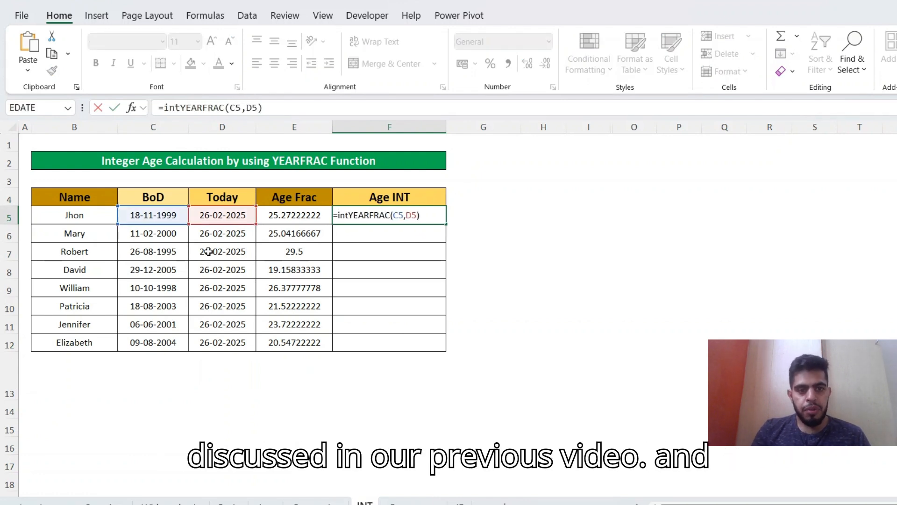
key("Return")
Fill the Age INT formula from F5 down to F12
key("Up")
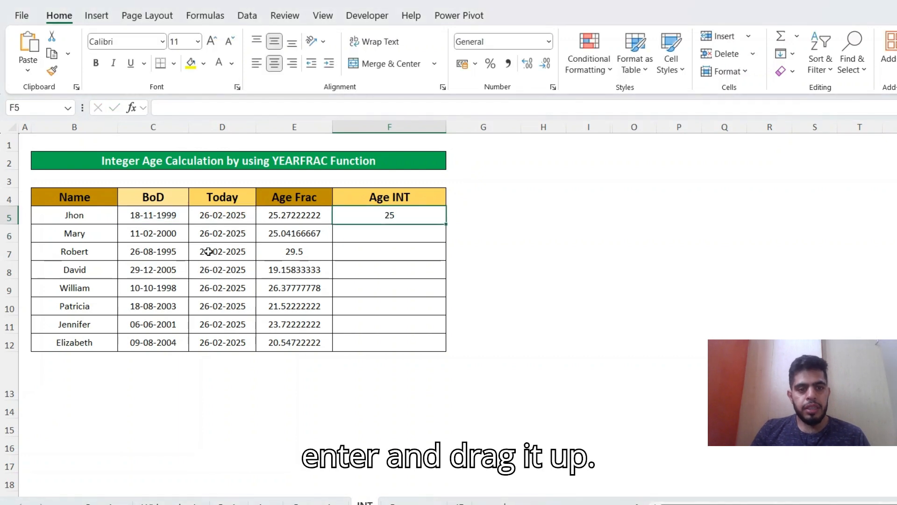
key("ctrl+shift+Down")
key("ctrl+Up")
key("ctrl+Up")
key("Down")
key("Down")
key("Down")
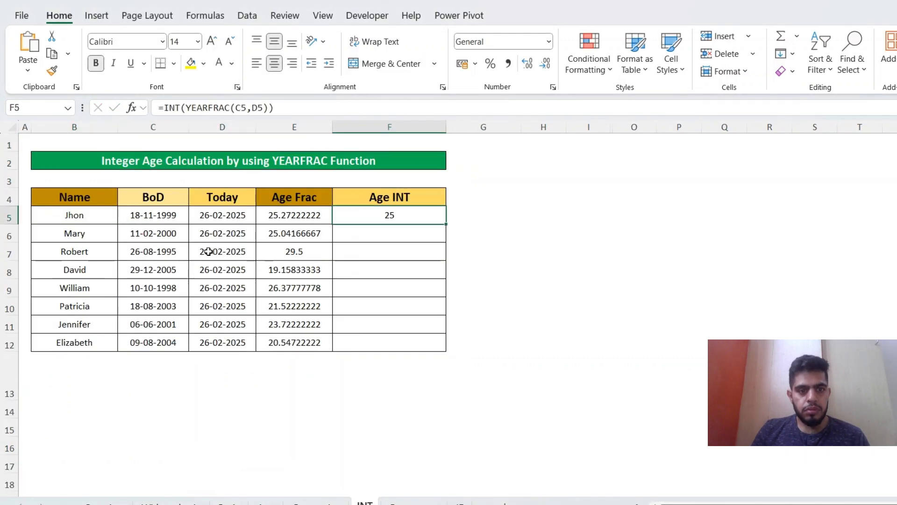
key("shift+Down")
key("shift+Down")
key("shift+Down")
key("shift+Down")
key("shift+Down")
key("shift+Down")
key("shift+Down")
key("ctrl+d")
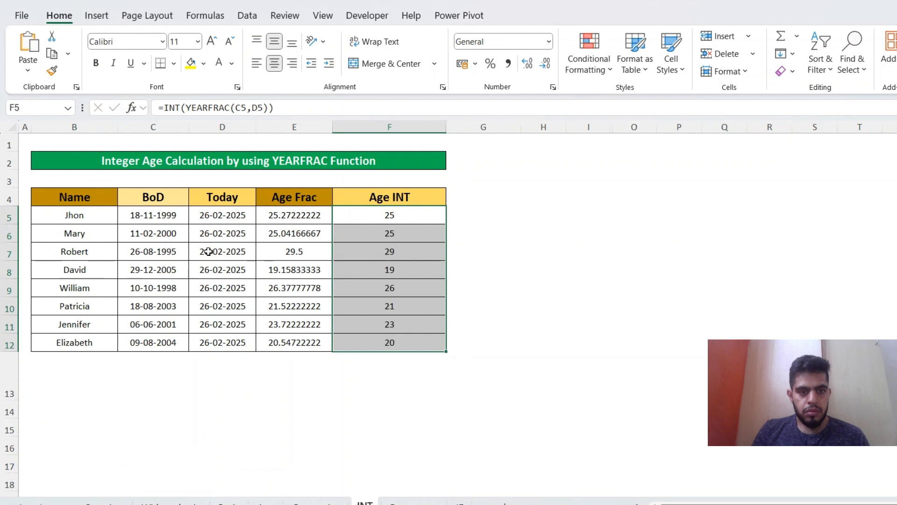
Select row 7 to compare its Age Frac and Age INT results
left_click(311, 255)
key("shift+space")
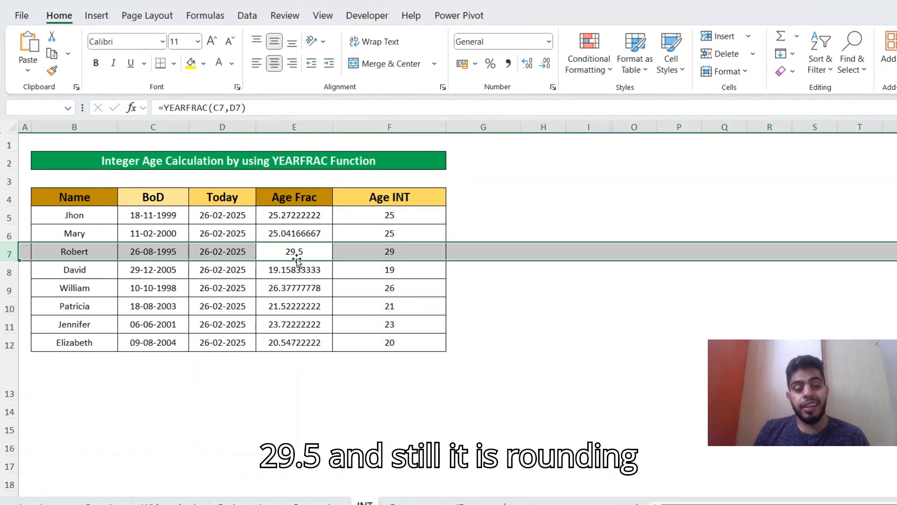
Examine the INT formulas and whole-year results throughout the Age INT column, F5 to F12
left_click(389, 256)
key("Down")
key("Down")
key("Down")
key("Down")
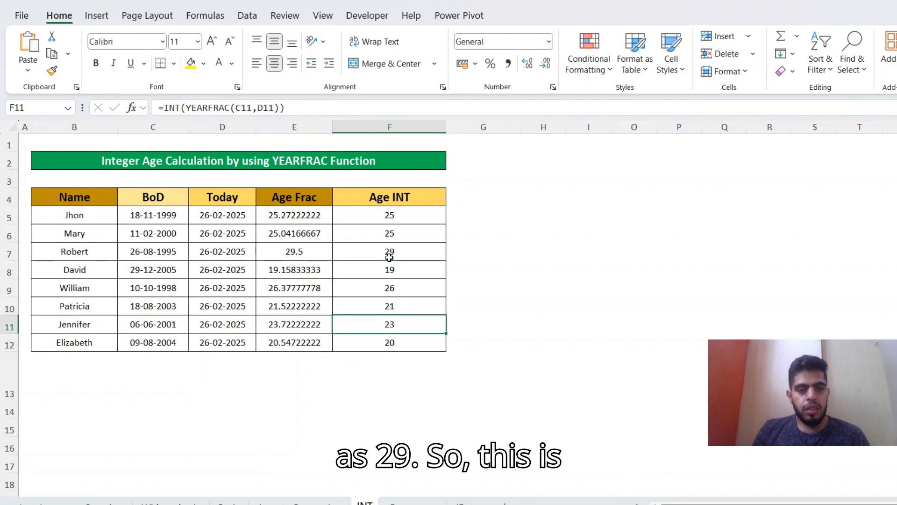
key("Up")
key("Up")
key("Up")
key("Down")
key("Down")
key("Down")
key("Down")
key("Up")
key("Up")
key("Up")
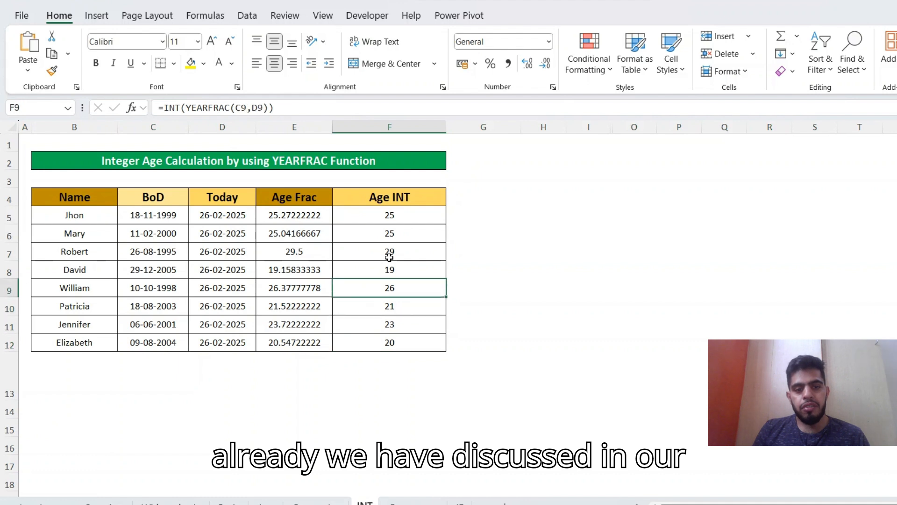
key("Up")
key("Up")
key("Down")
key("Down")
key("Down")
key("Up")
key("Up")
key("Up")
key("Up")
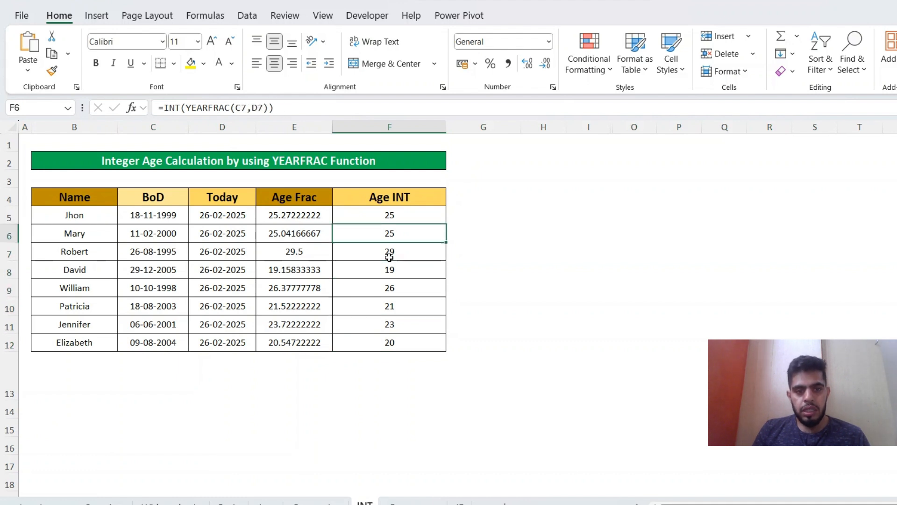
key("Up")
key("Down")
key("Down")
key("Down")
key("Down")
key("Down")
key("Down")
key("Down")
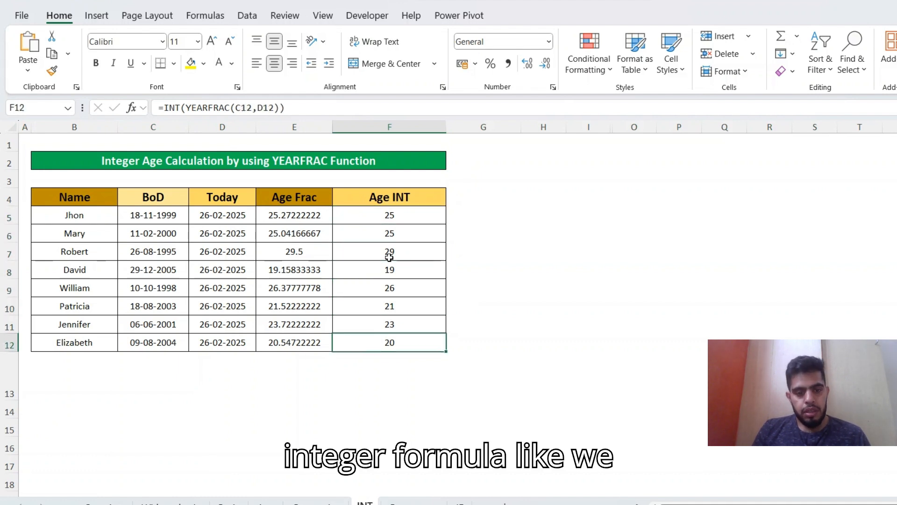
key("shift+space")
On the Percentage sheet, clear the existing formulas from the Percentage cells C5:C7
key("ctrl+Page_Down")
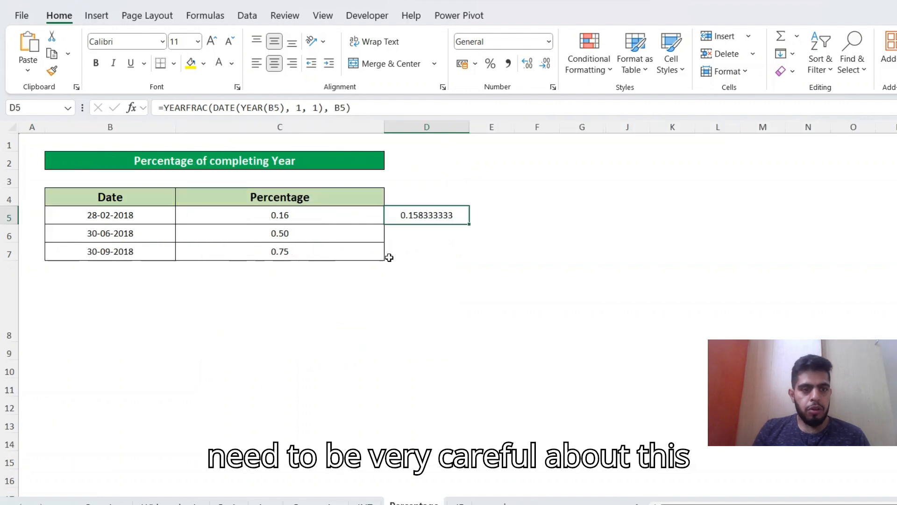
key("Left")
key("Left")
key("Right")
key("shift+Down")
key("shift+Down")
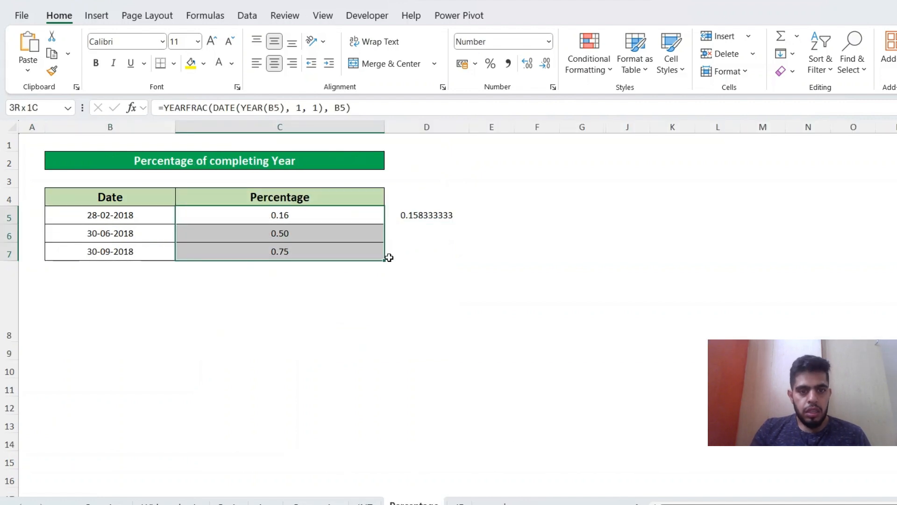
key("Delete")
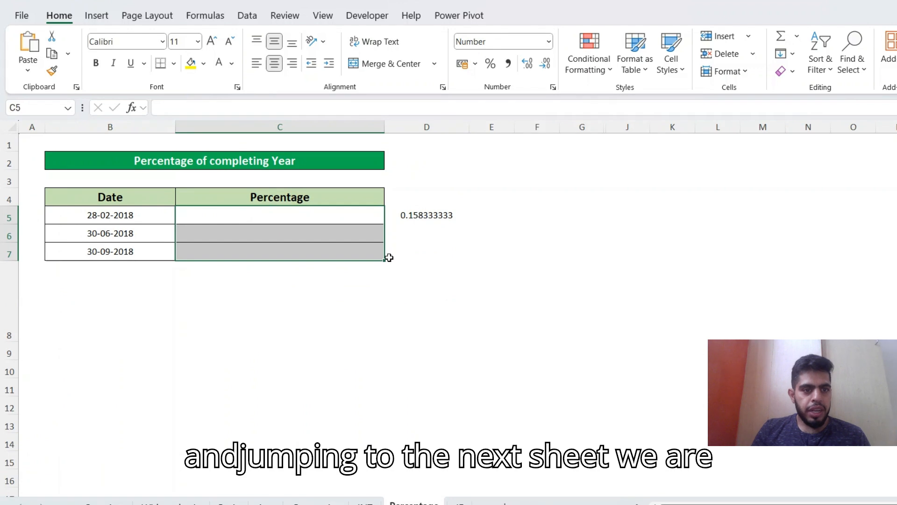
Enter =YEARFRAC(DATE(B5,1,1),B5) in C5 to calculate the completed fraction of the year
key("Up")
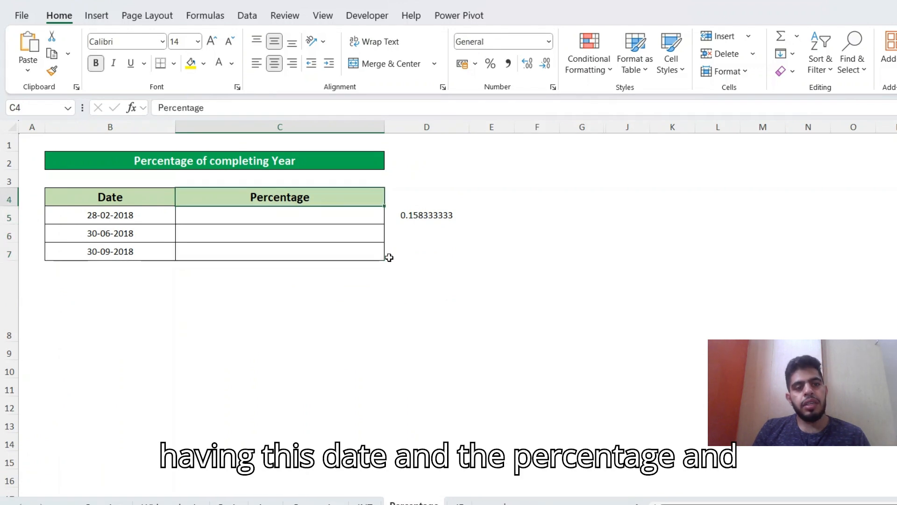
key("Down")
key("Right")
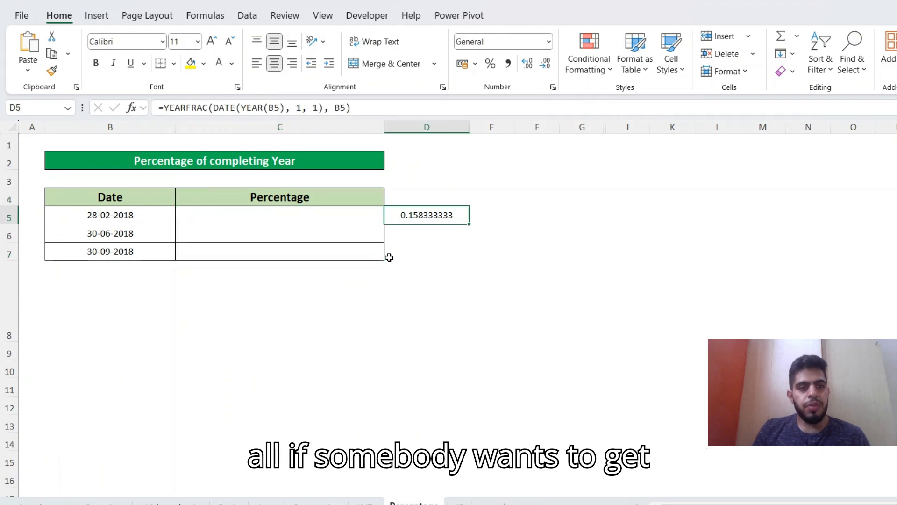
key("Left")
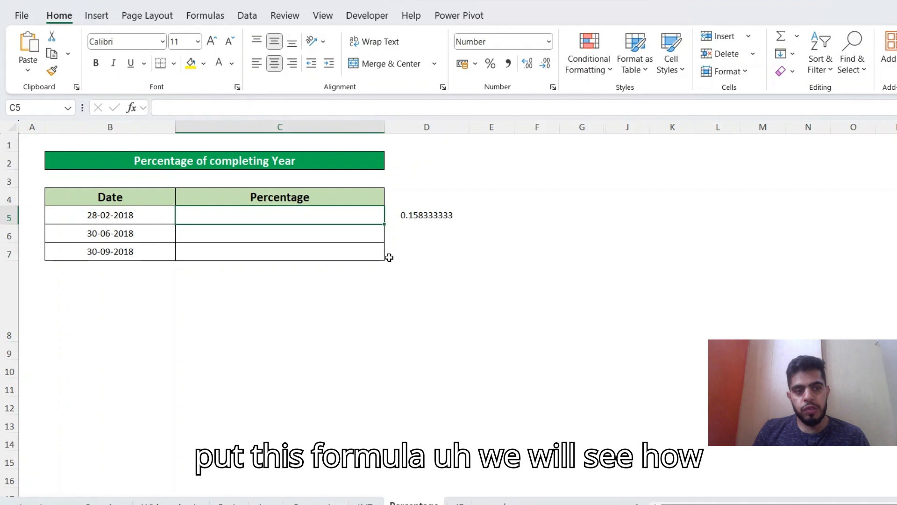
type("=yea")
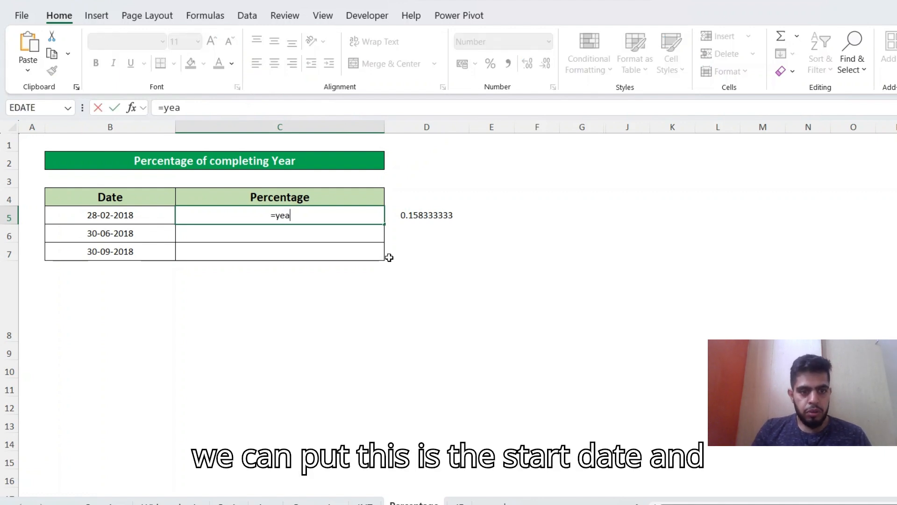
key("Tab")
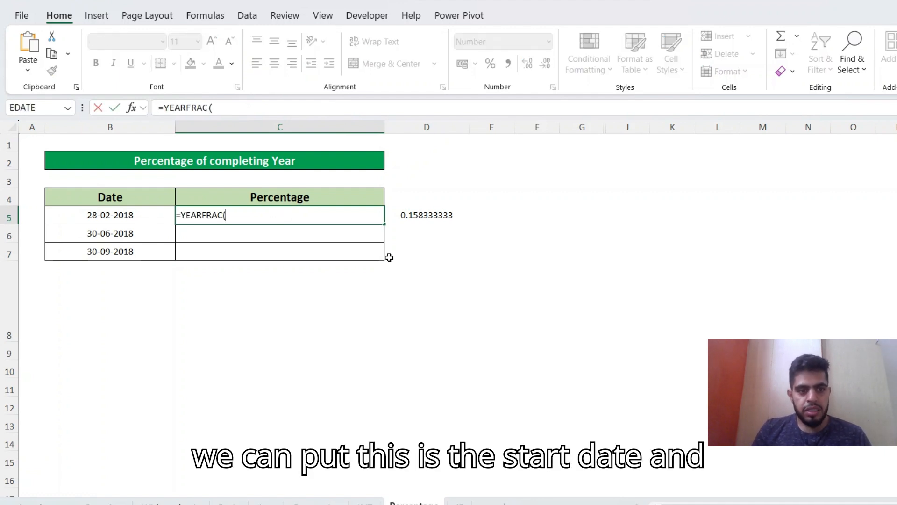
type("dat")
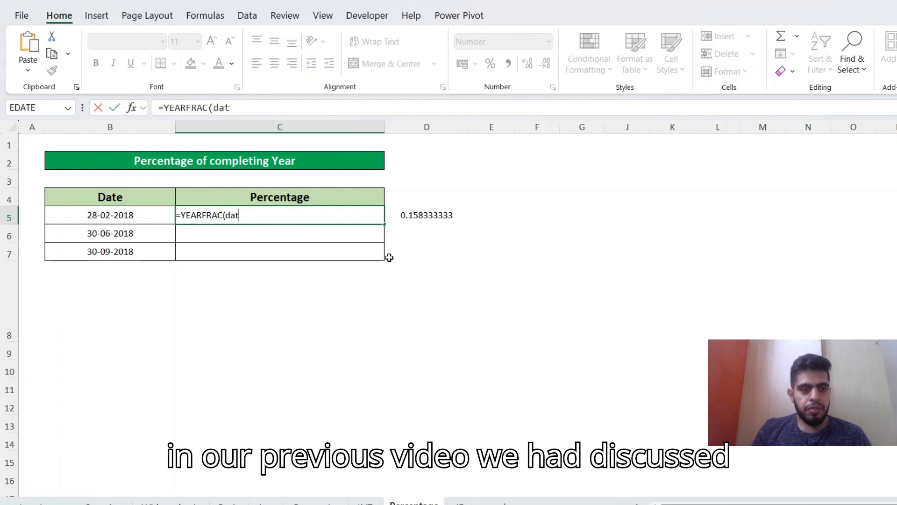
key("Tab")
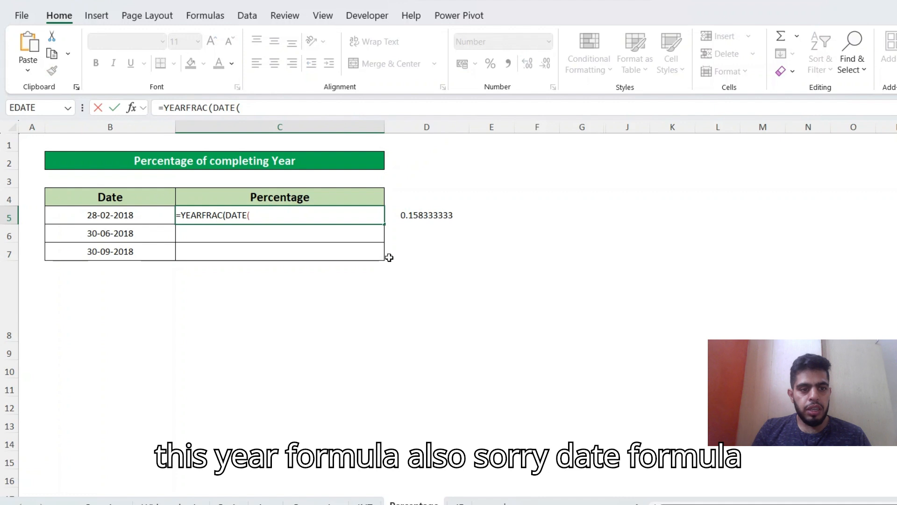
key("Left")
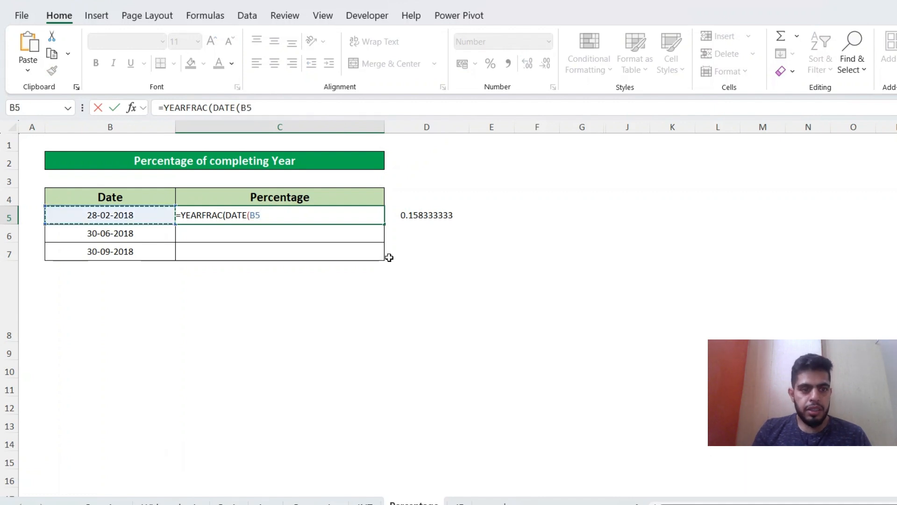
type(",")
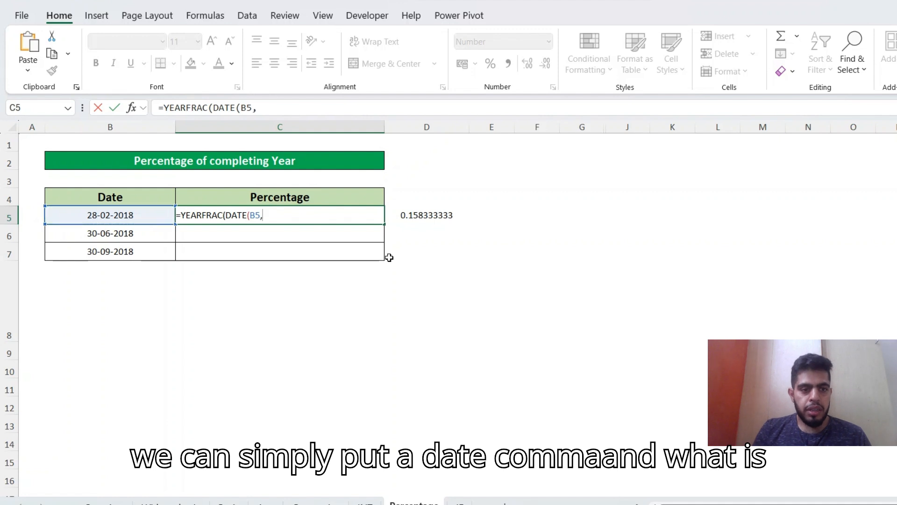
type("1")
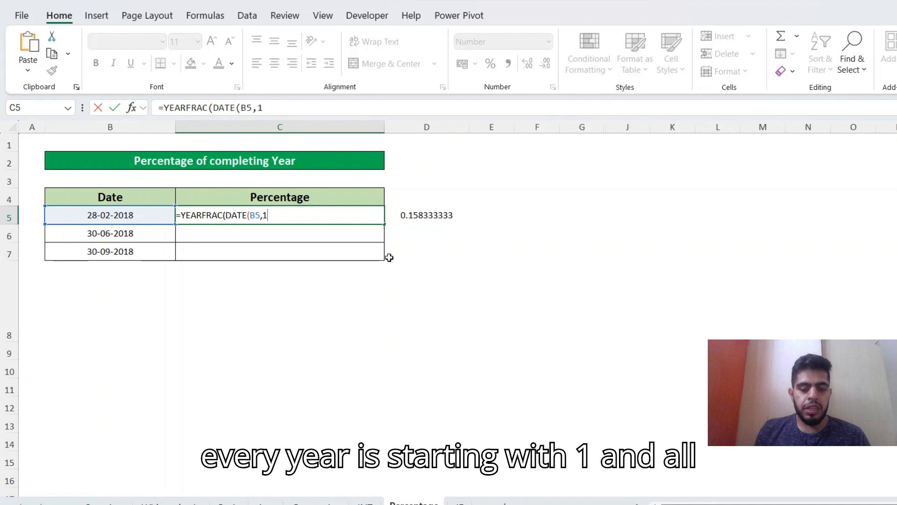
type(",1")
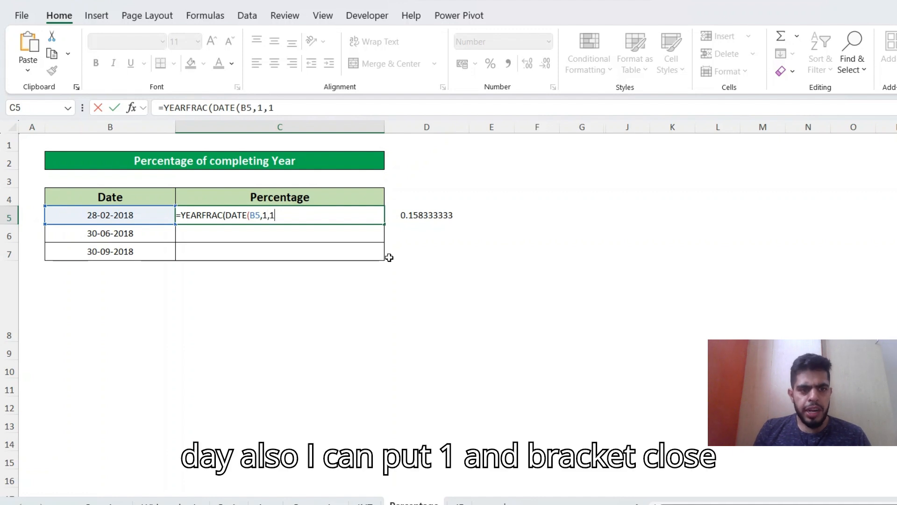
type(")")
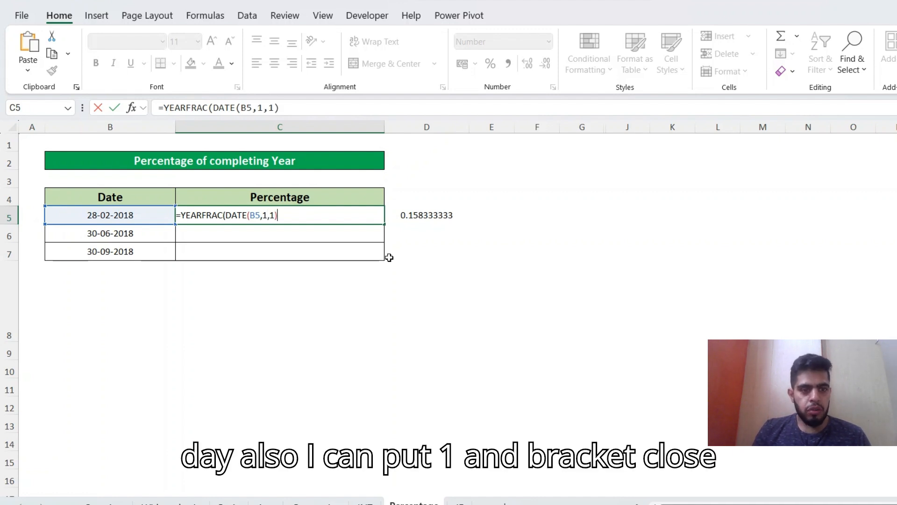
type(",")
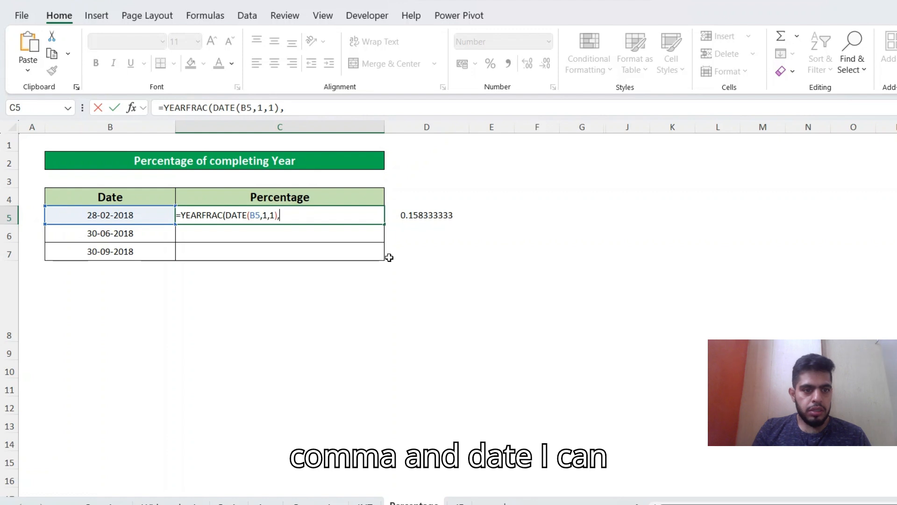
left_click(128, 213)
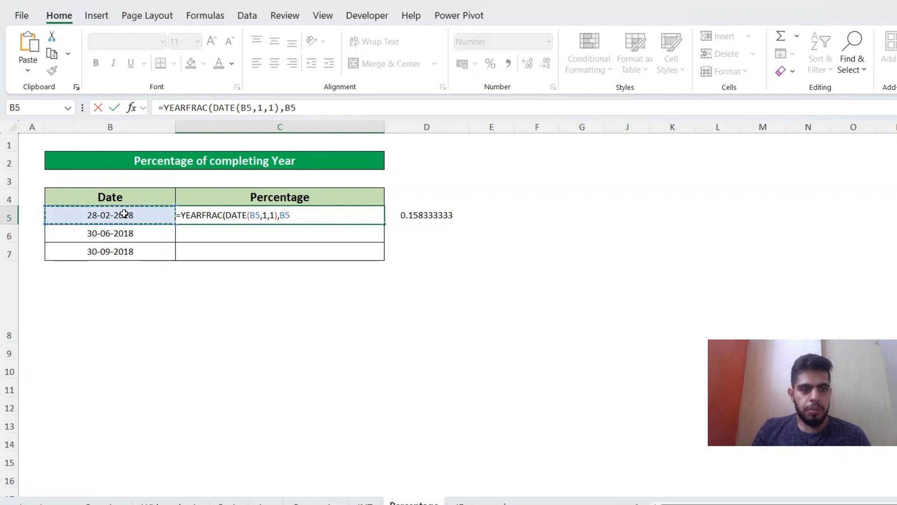
key("Return")
key("Up")
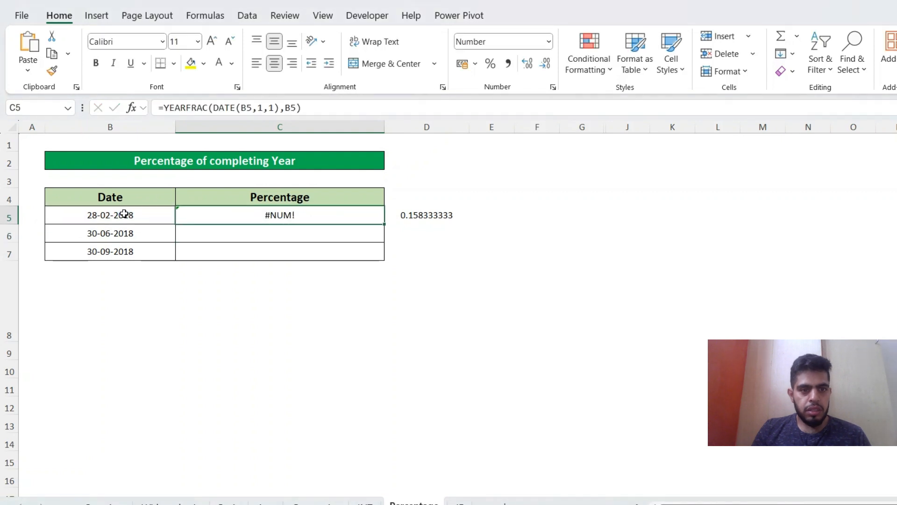
Compare the formula in C5 with the reference formula in D5
key("Right")
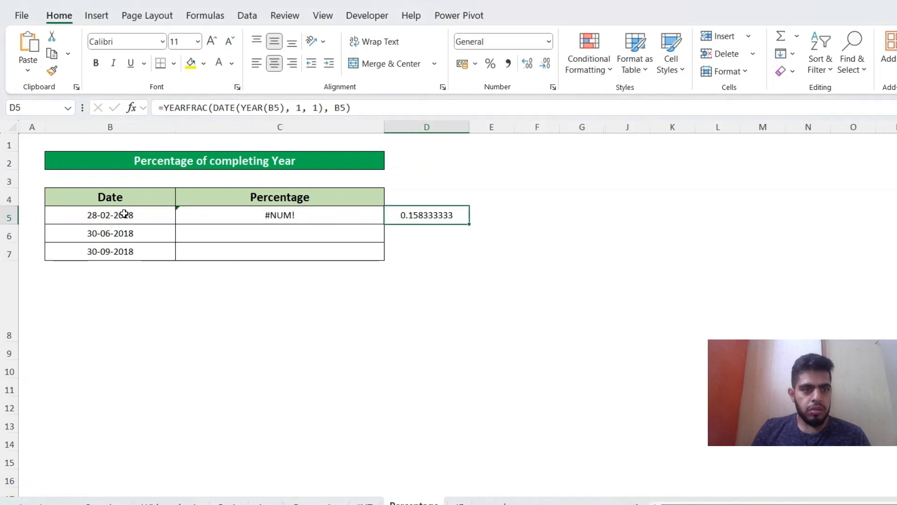
key("Left")
key("F2")
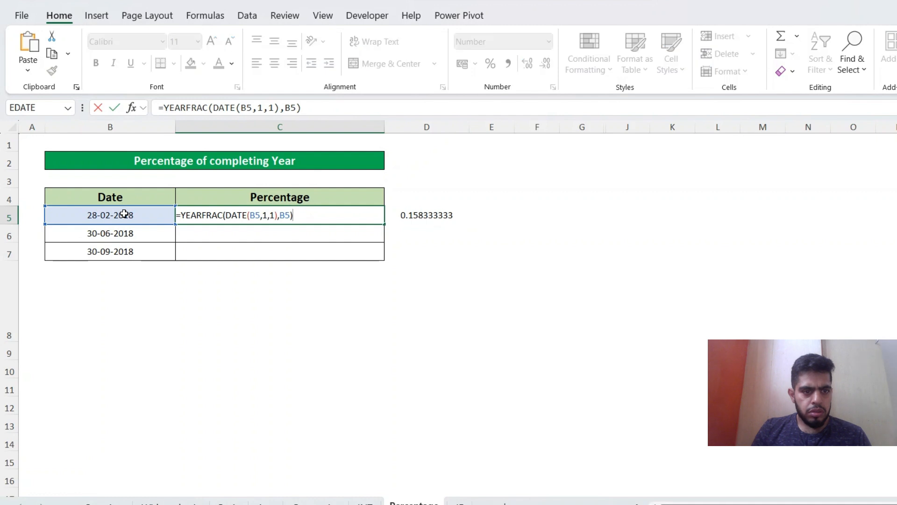
key("Tab")
key("F2")
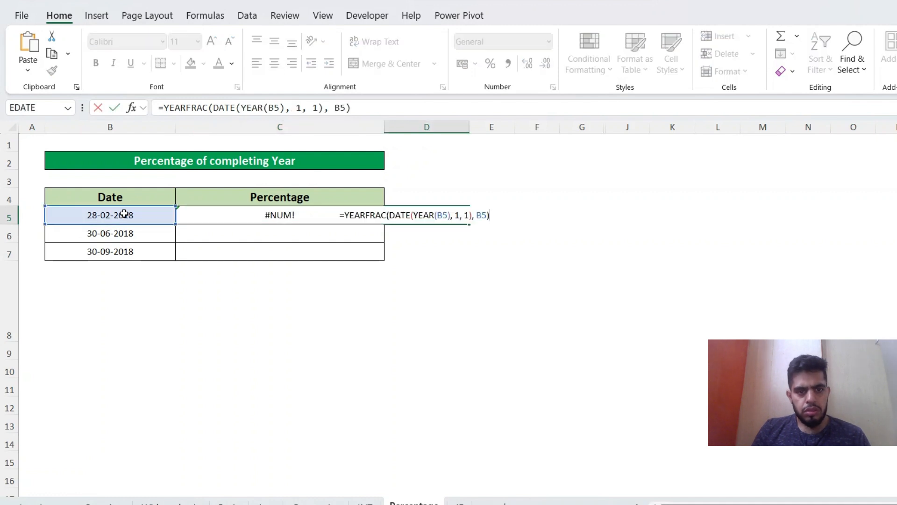
key("shift+Home")
key("ctrl+x")
key("Escape")
key("Left")
key("F2")
key("shift+Home")
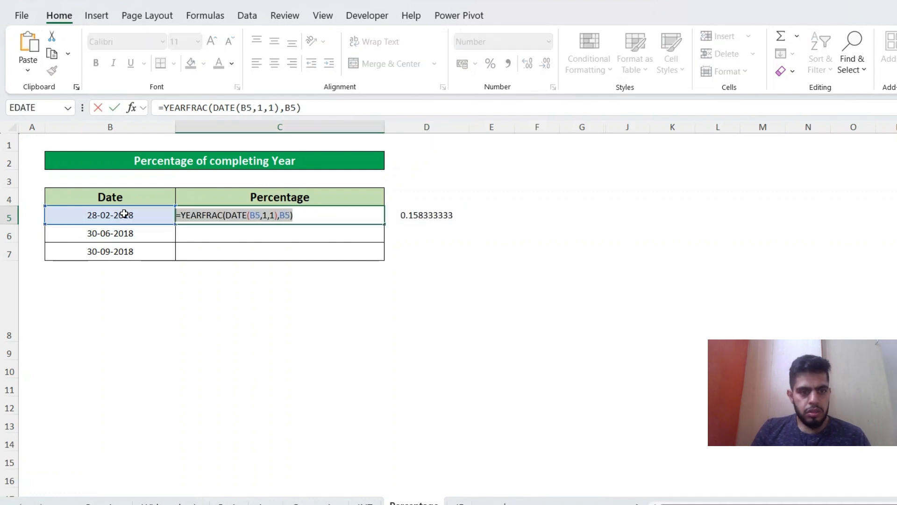
key("ctrl+v")
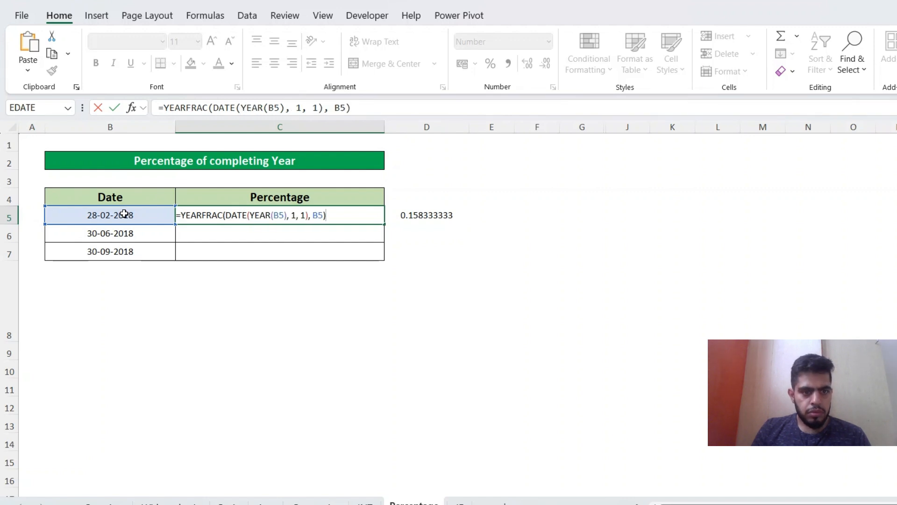
key("Escape")
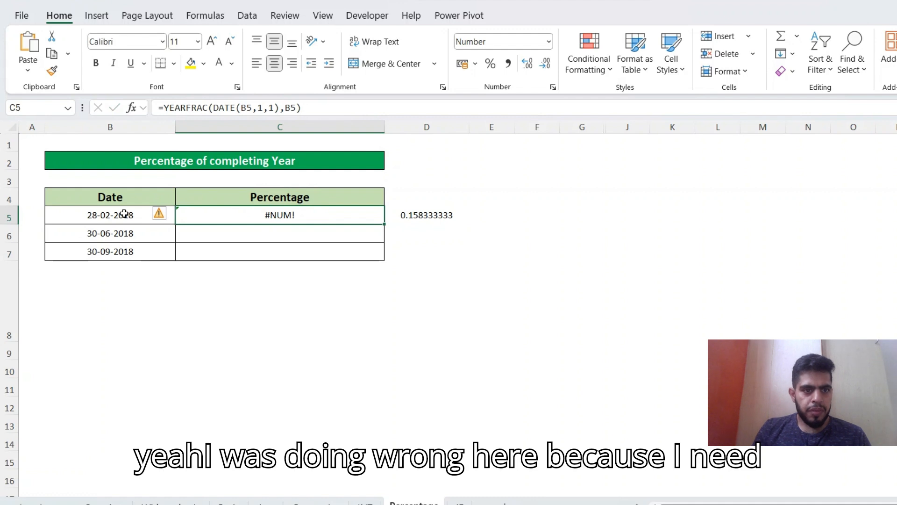
Try to add the YEAR function around B5 inside the DATE part of C5's formula
left_click(246, 108)
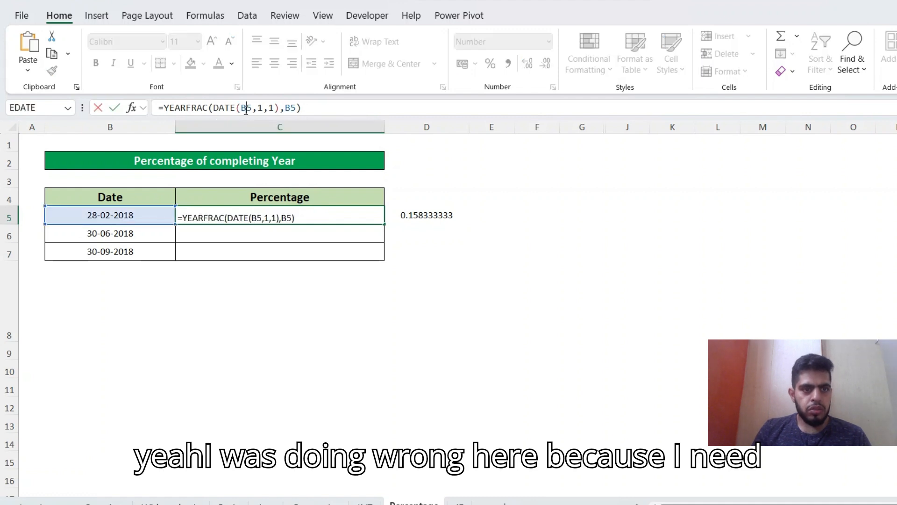
key("Left")
type("tea")
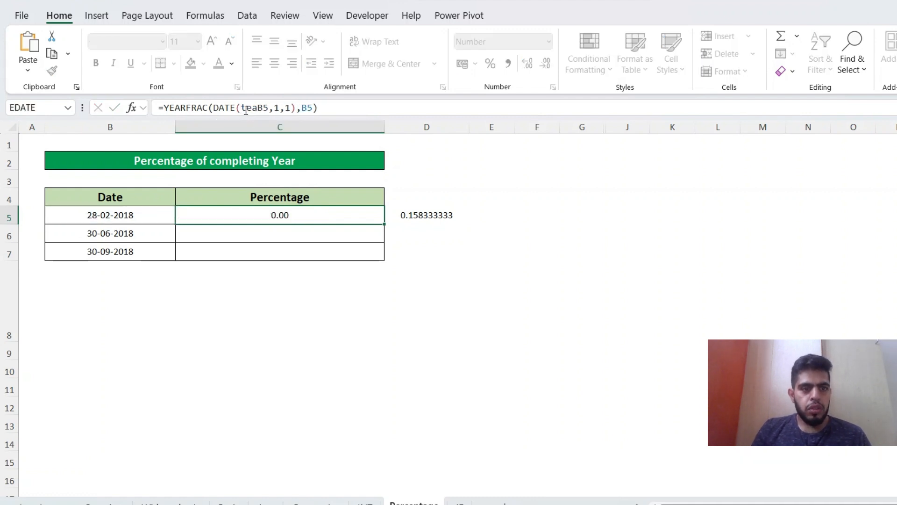
key("Tab")
key("Left")
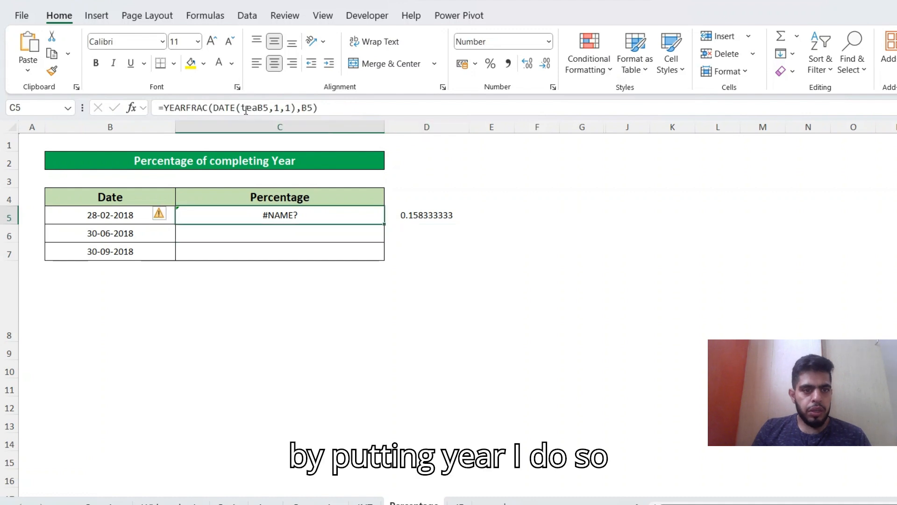
Remove the stray text "tea" from C5's formula and wrap B5 in YEAR, giving =YEARFRAC(DATE(YEAR(B5),1,1),B5)
left_click(246, 108)
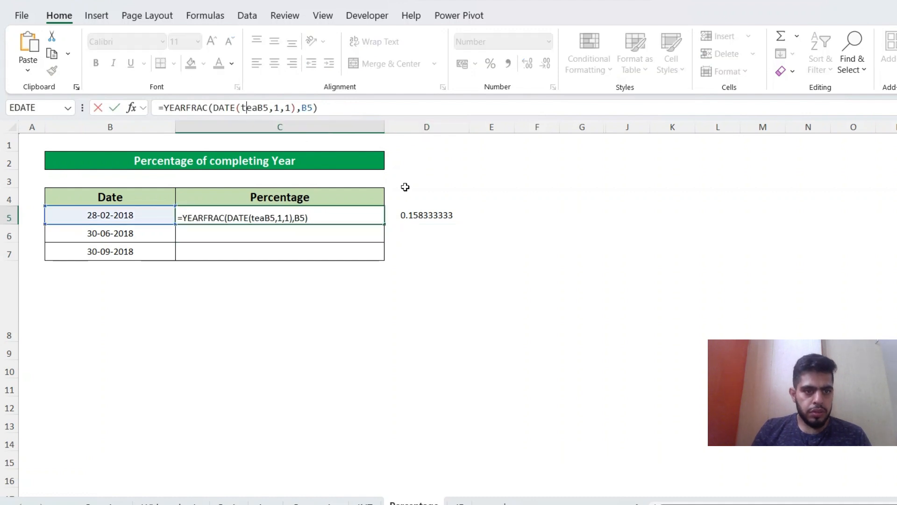
key("BackSpace")
key("BackSpace")
key("BackSpace")
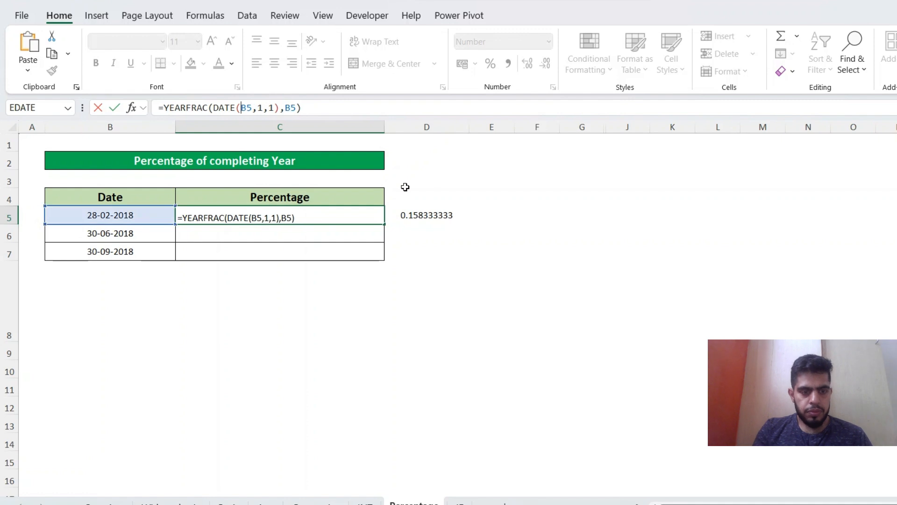
type("year")
key("Tab")
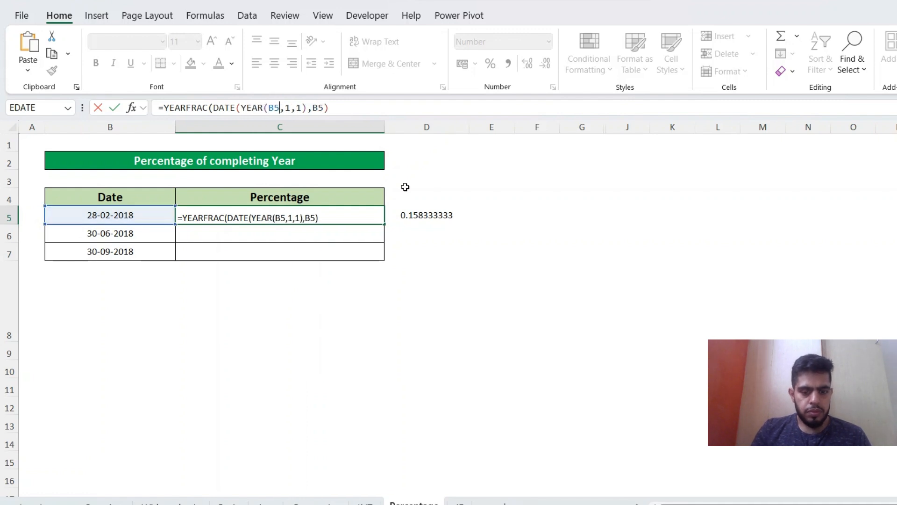
key("Right")
key("Right")
type(")")
key("Return")
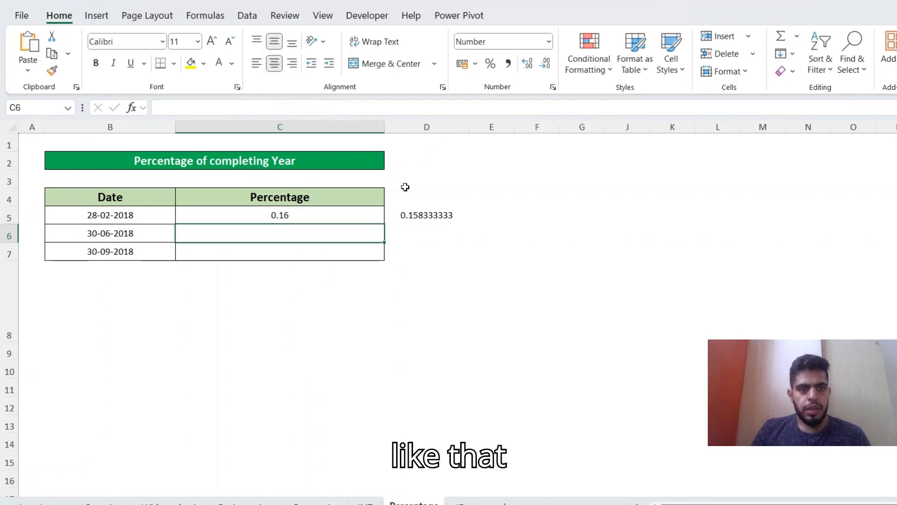
Fill the YEARFRAC formula from C5 down through C7 to calculate the completed year fraction for all dates
key("Up")
key("ctrl+shift+Down")
key("ctrl+shift+Up")
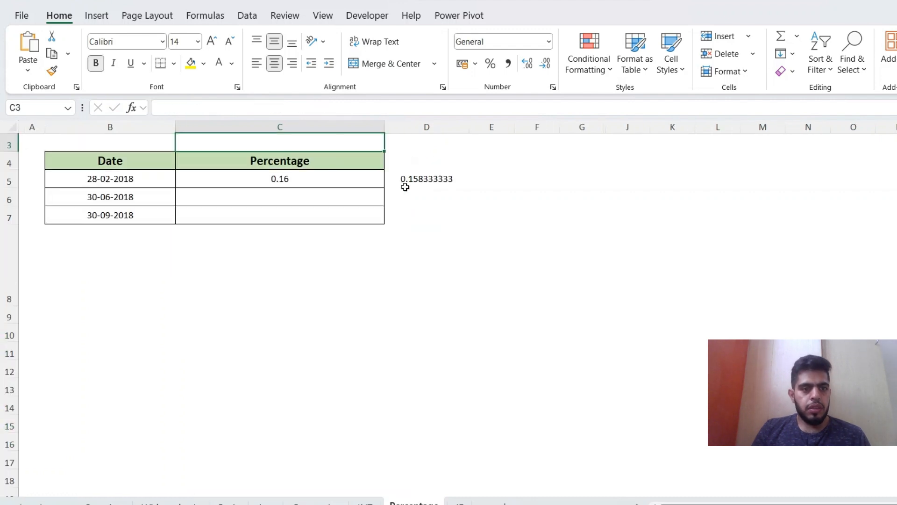
key("shift+Down")
key("shift+Down")
key("shift+Down")
key("shift+Up")
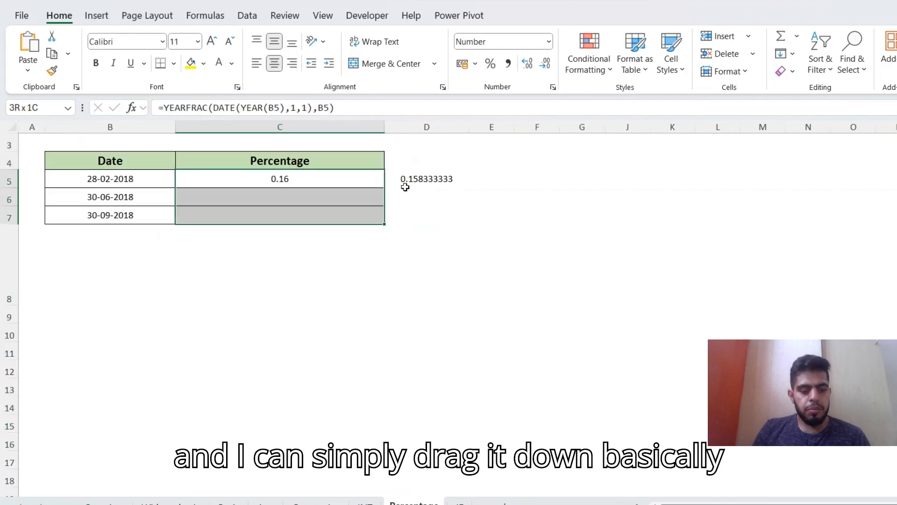
key("ctrl+d")
key("Up")
key("Up")
key("Down")
key("Down")
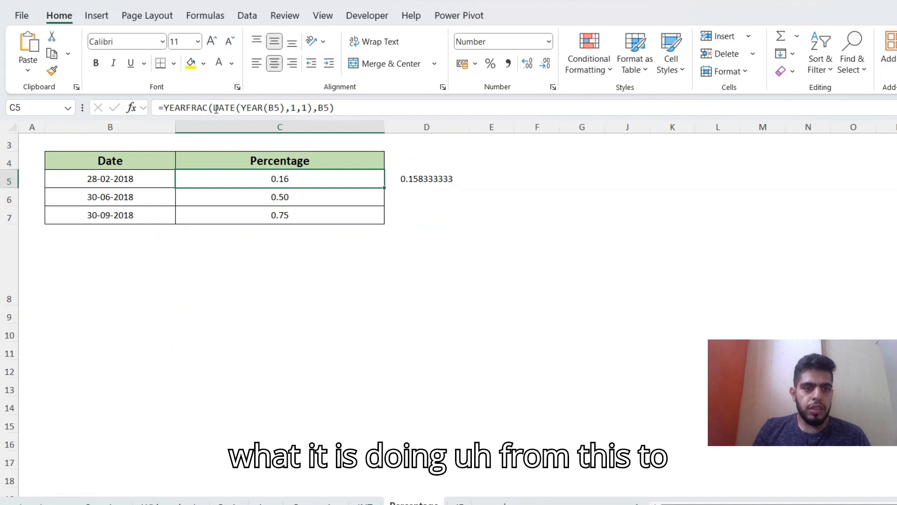
Examine the DATE(YEAR(B5),1,1) start date and its YEAR(B5) part in C5's formula
left_click_drag(214, 108, 316, 111)
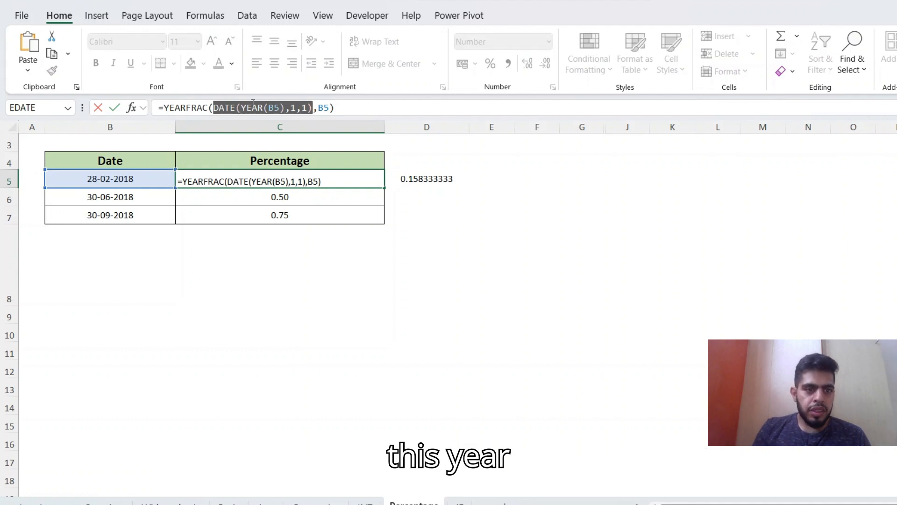
left_click(253, 107)
left_click_drag(247, 108, 286, 108)
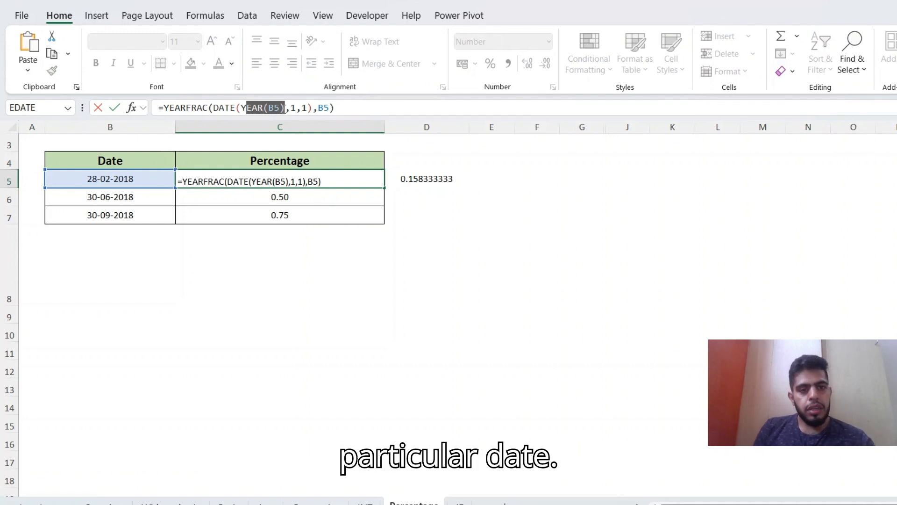
key("Escape")
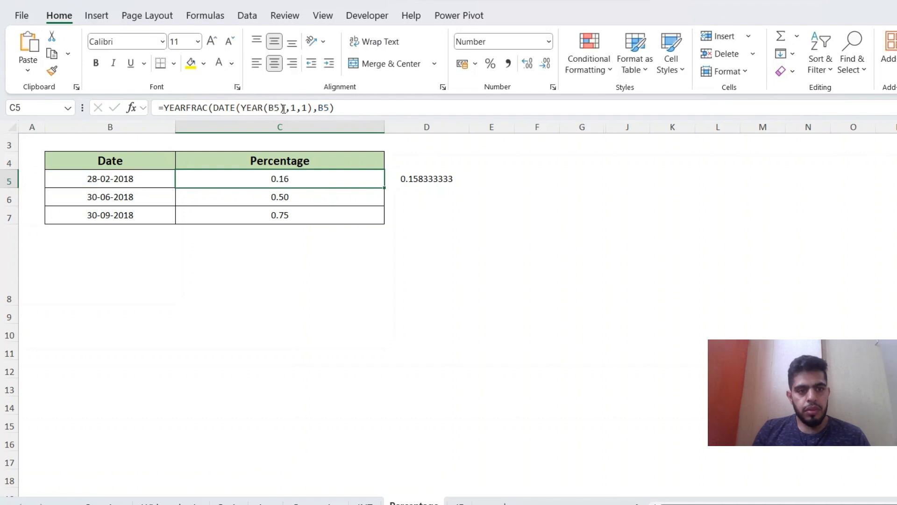
Switch to the IF sheet and go to the first Remarks cell, F5
key("ctrl+Page_Down")
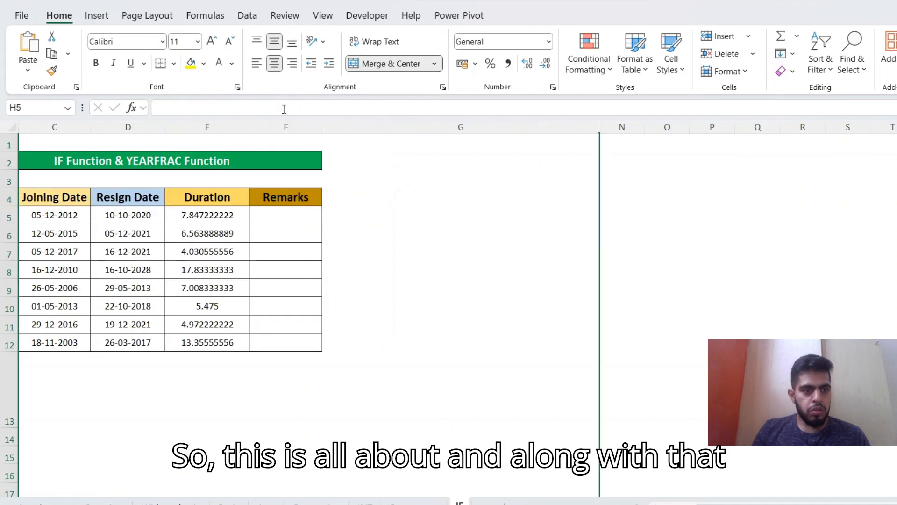
key("Right")
key("Right")
key("Right")
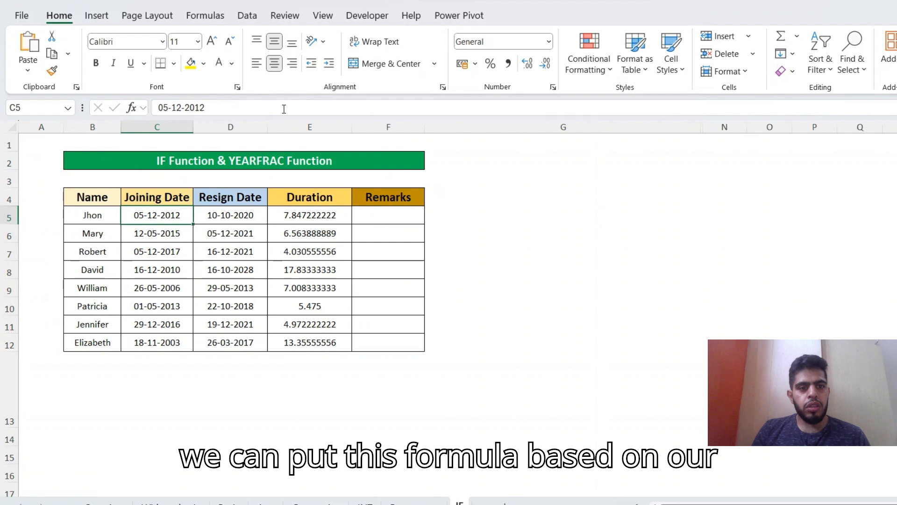
key("Right")
key("Right")
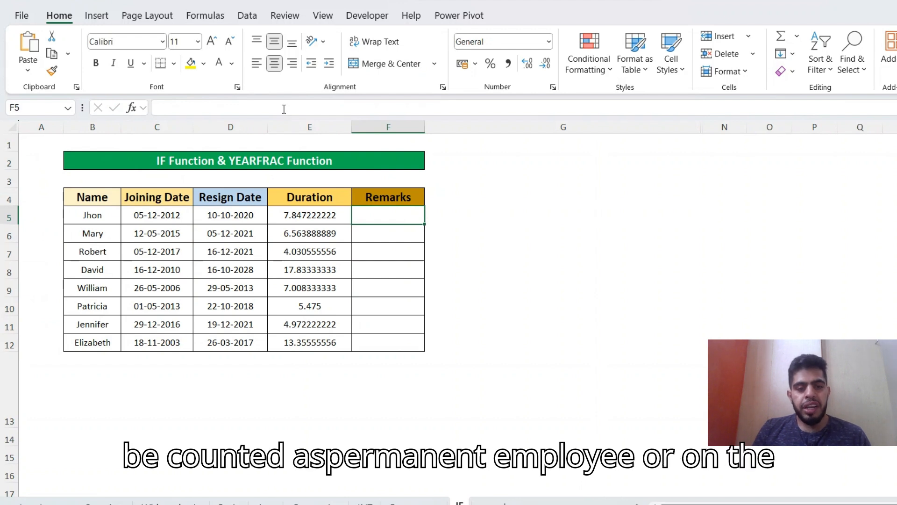
Copy G5's formula text into F5 and change the threshold to 10, giving =IF(YEARFRAC(C5,D5)>10, "Permanent", " Provisional")
key("Right")
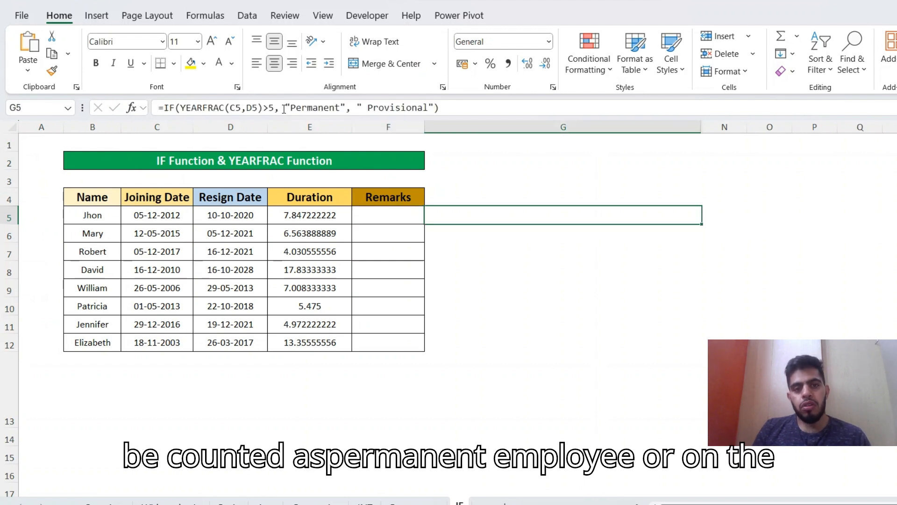
left_click(283, 109)
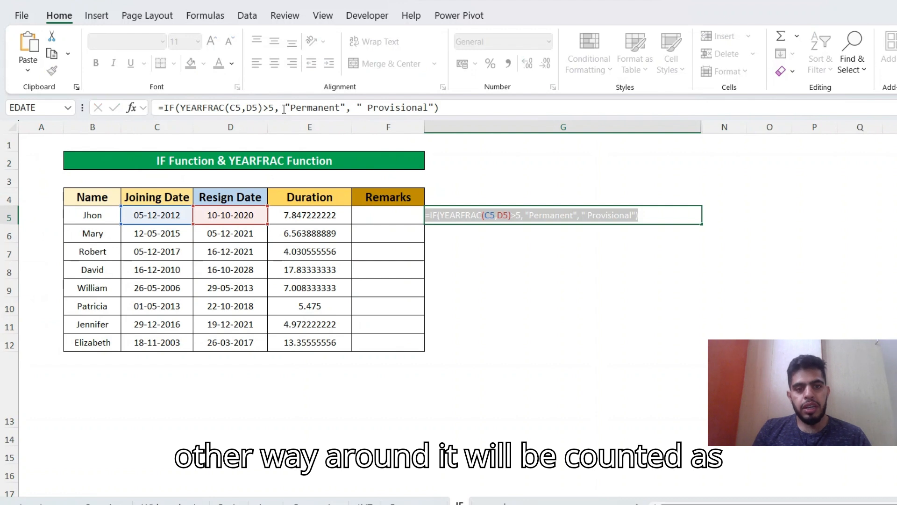
key("Escape")
key("Left")
type("=IF(YEARFRAC(C5,D5)>5, \"Permanent\", \" Provisional\")")
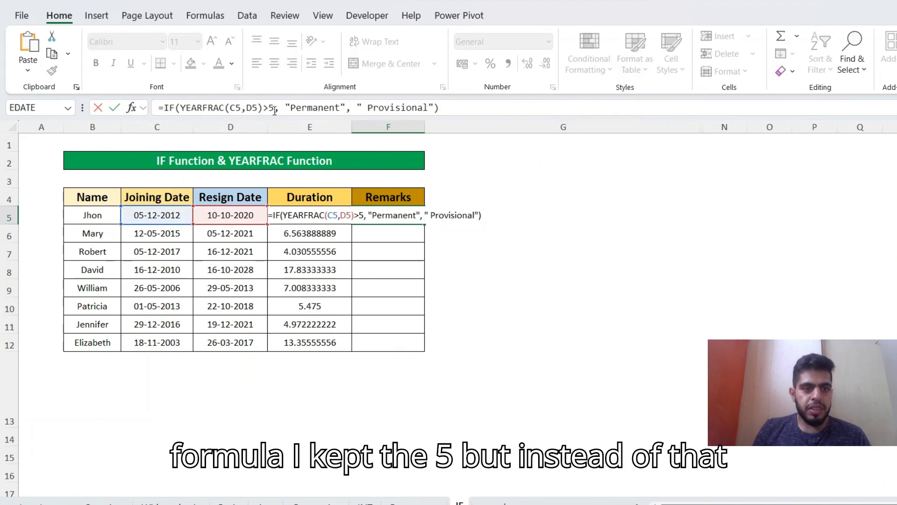
left_click(275, 109)
key("BackSpace")
type("10")
key("Return")
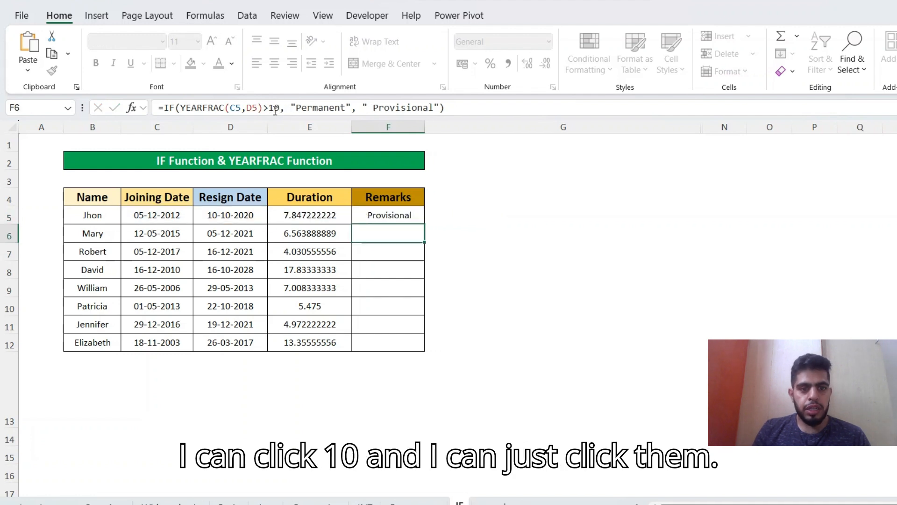
Fill the IF and YEARFRAC formula from F5 down through F12 to complete the Remarks column
key("Up")
key("Right")
key("Left")
key("Left")
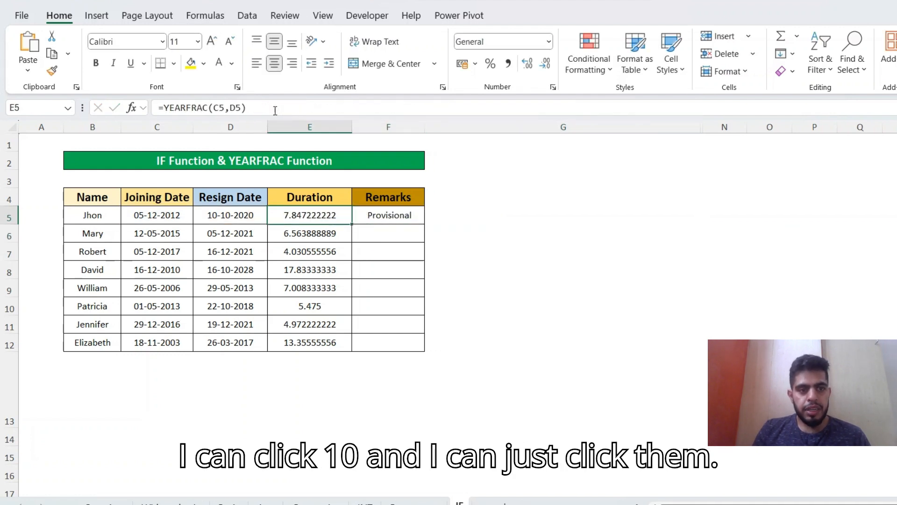
key("ctrl+Down")
key("Right")
key("ctrl+shift+Up")
key("ctrl+d")
Review the Remarks column against the durations, highlighting row 8 to check its classification
key("Up")
key("Up")
key("Up")
key("Up")
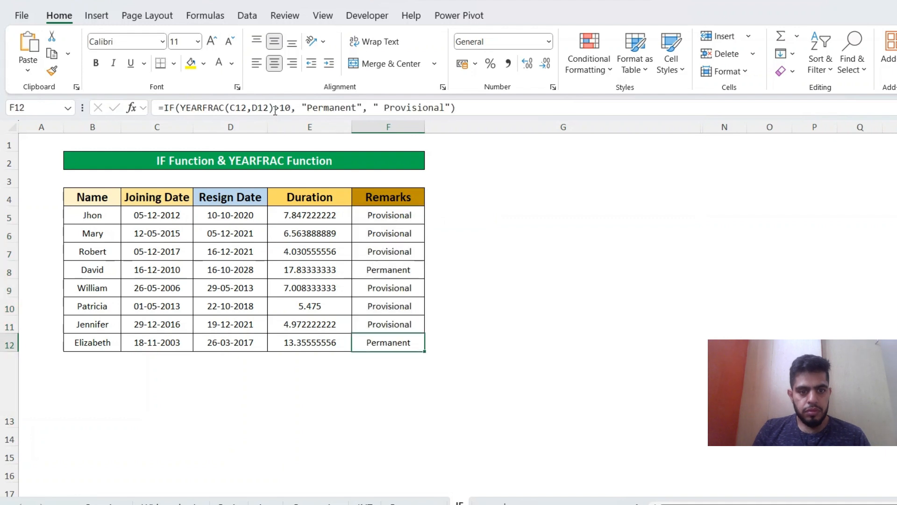
key("shift+space")
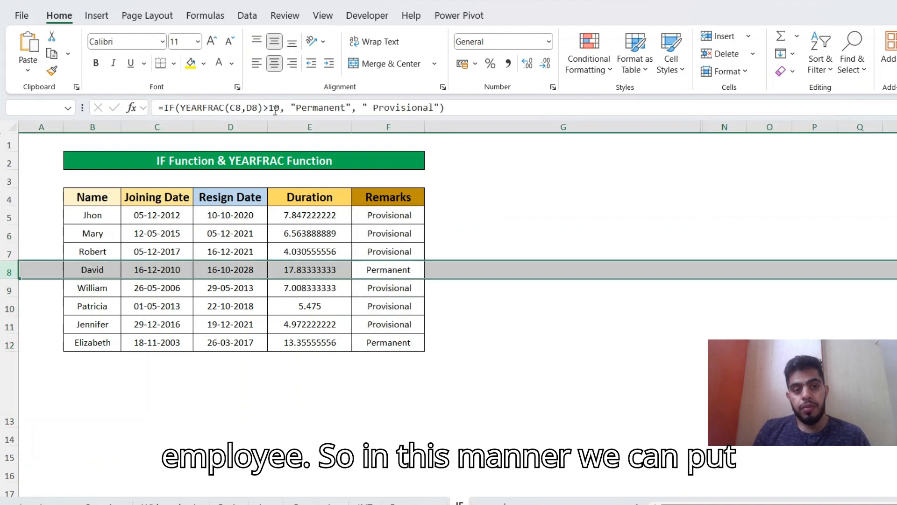
key("Up")
key("Up")
key("Up")
key("Up")
key("Up")
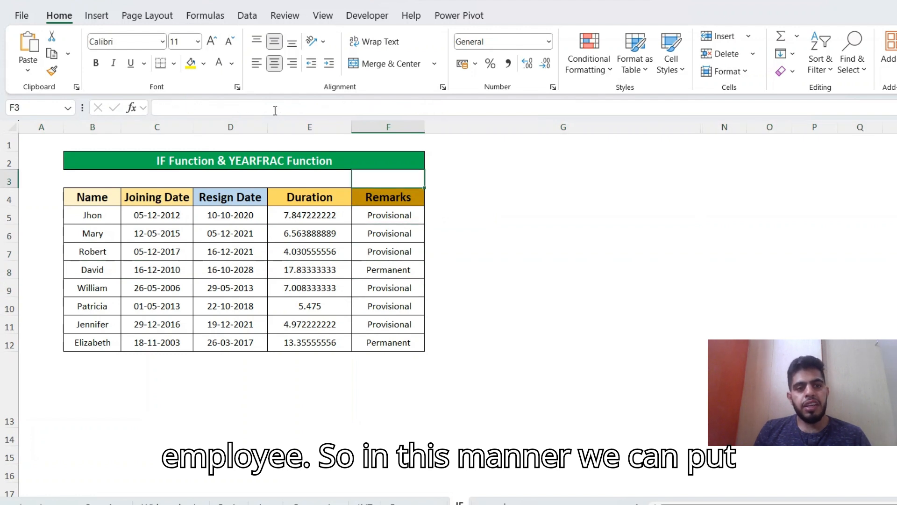